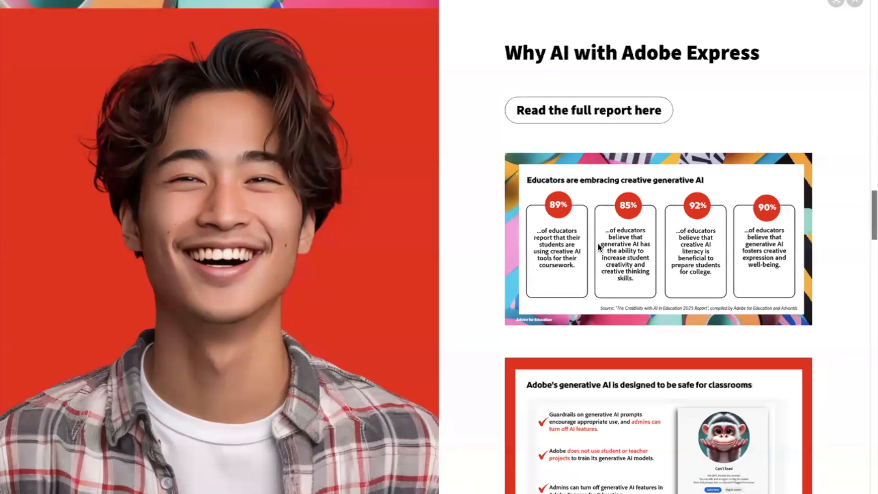
Read through the "Why AI with Adobe Express" slides down to the "Let's Get Started!" section.
{"action": "scroll", "coordinate": [597, 243], "scroll_direction": "down", "scroll_amount": 2}
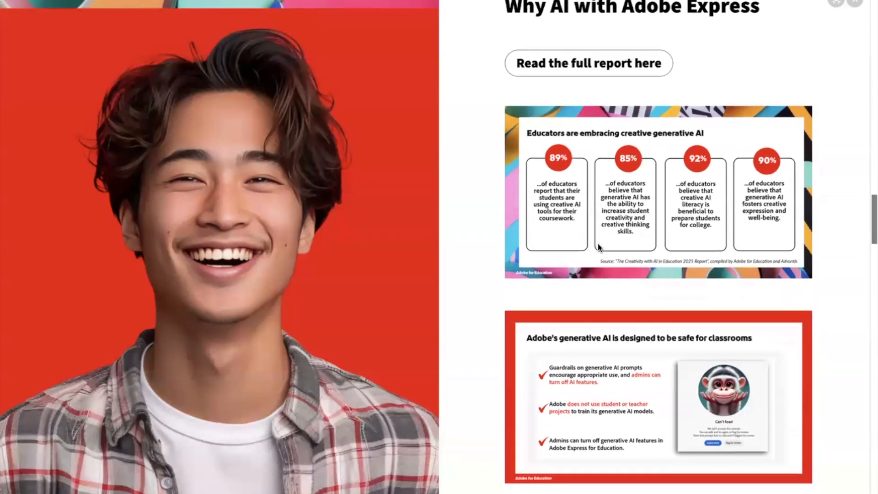
{"action": "scroll", "coordinate": [597, 243], "scroll_direction": "up", "scroll_amount": 1}
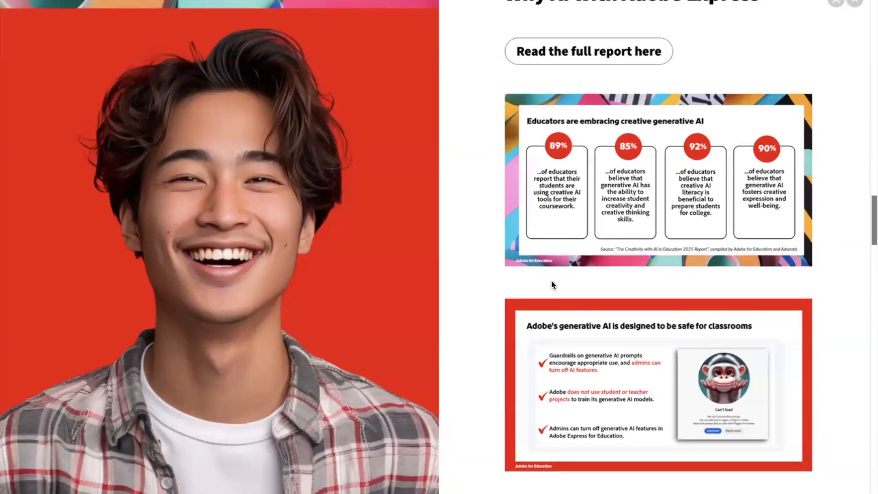
{"action": "scroll", "coordinate": [552, 282], "scroll_direction": "down", "scroll_amount": 4}
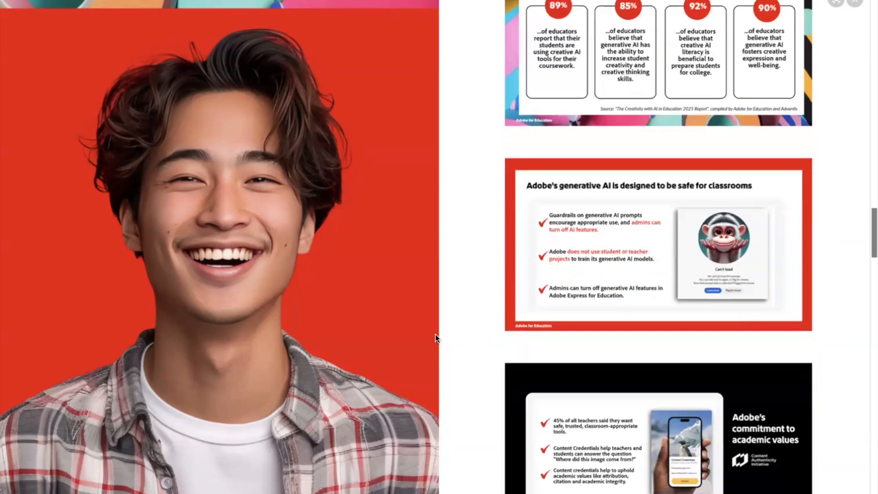
{"action": "scroll", "coordinate": [435, 334], "scroll_direction": "down", "scroll_amount": 12}
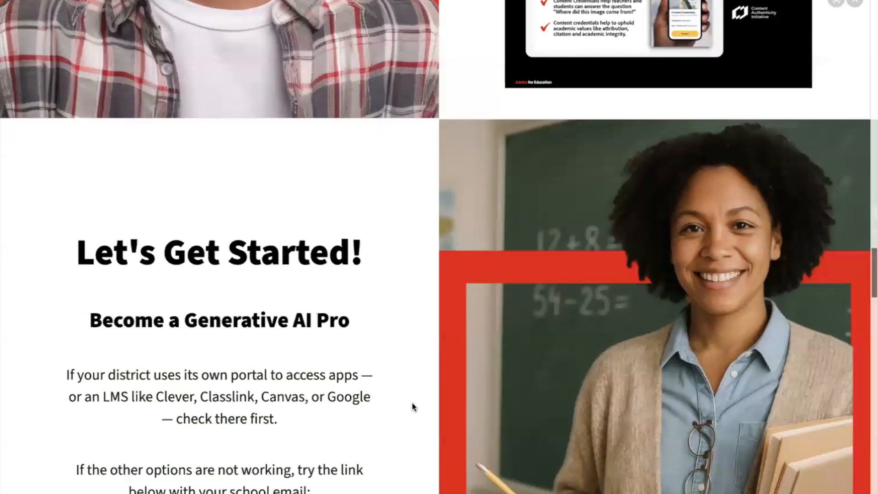
{"action": "scroll", "coordinate": [465, 262], "scroll_direction": "down", "scroll_amount": 1}
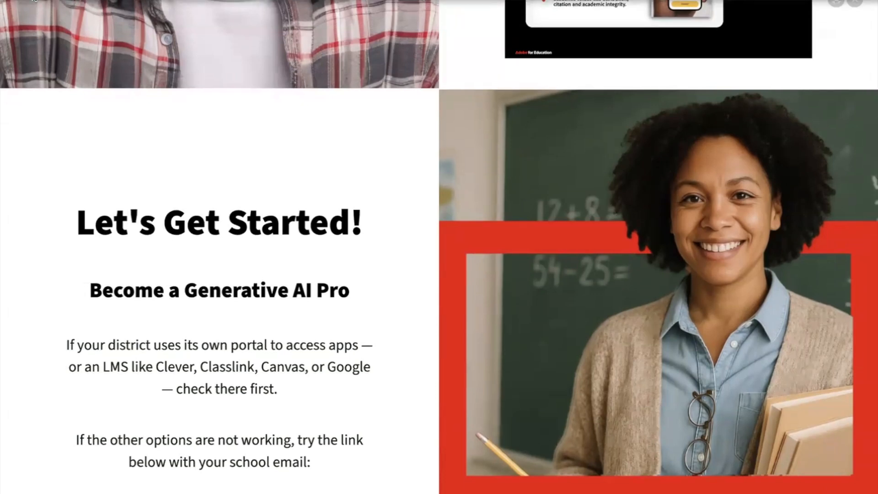
Leave the full-screen presentation and show the Adobe Express home page in an enlarged window.
{"action": "key", "text": "Escape"}
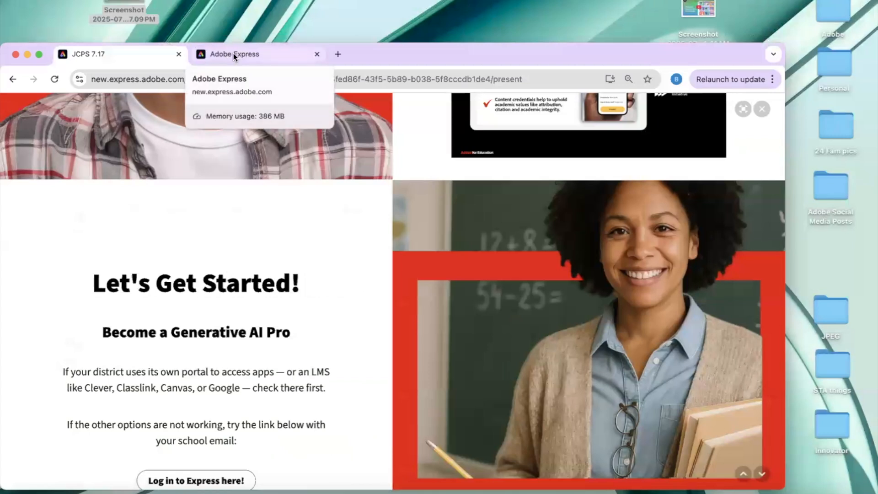
{"action": "left_click", "coordinate": [233, 53]}
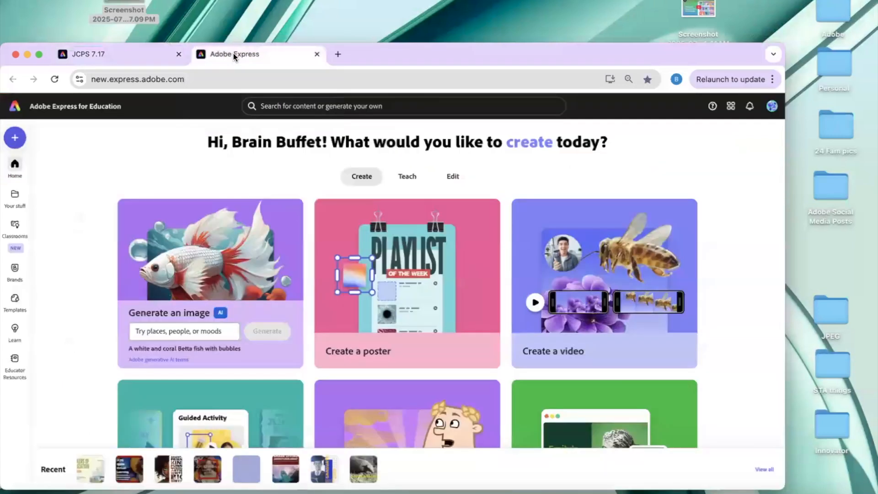
{"action": "left_click", "coordinate": [39, 57]}
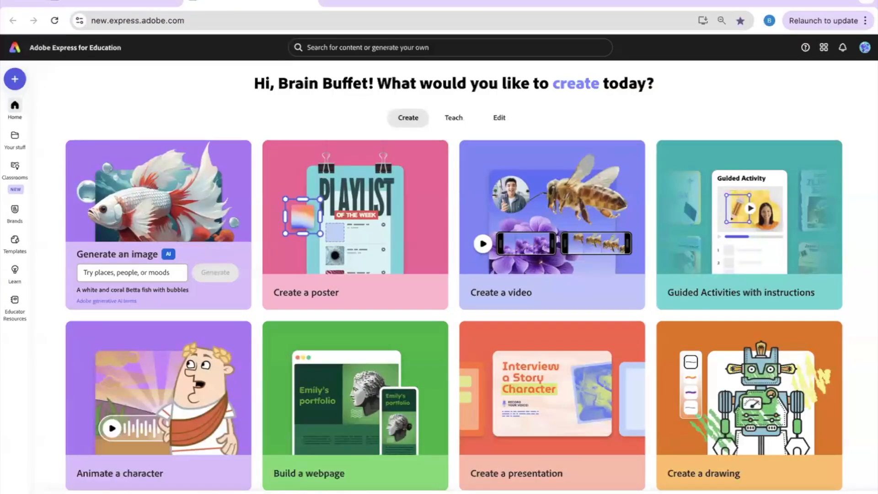
{"action": "scroll", "coordinate": [240, 313], "scroll_direction": "down", "scroll_amount": 3}
{"action": "scroll", "coordinate": [240, 314], "scroll_direction": "up", "scroll_amount": 3}
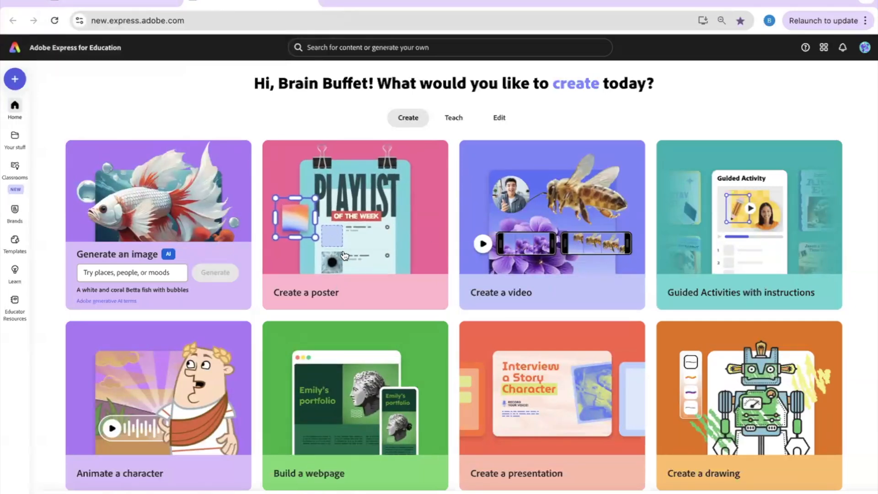
{"action": "scroll", "coordinate": [710, 118], "scroll_direction": "down", "scroll_amount": 1}
{"action": "scroll", "coordinate": [710, 118], "scroll_direction": "up", "scroll_amount": 1}
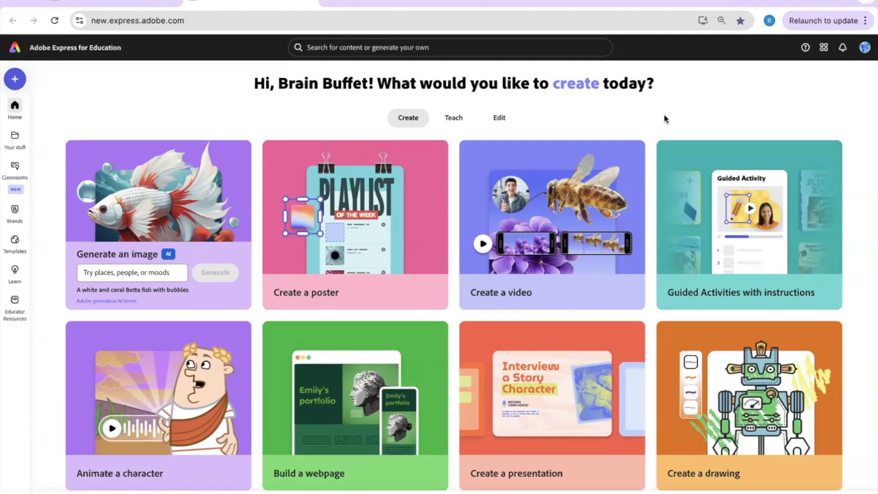
{"action": "scroll", "coordinate": [664, 119], "scroll_direction": "down", "scroll_amount": 4}
{"action": "scroll", "coordinate": [664, 119], "scroll_direction": "up", "scroll_amount": 4}
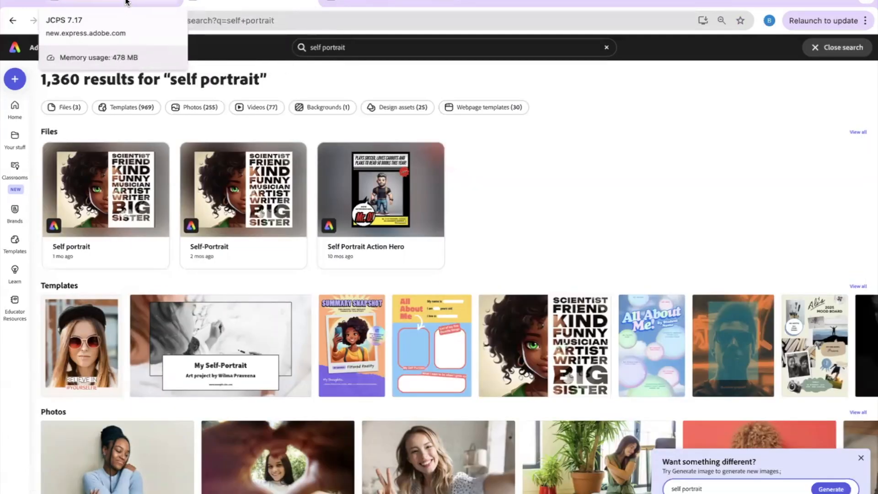
Search Adobe Express for "self portrait" from the home page.
{"action": "left_click", "coordinate": [110, 3]}
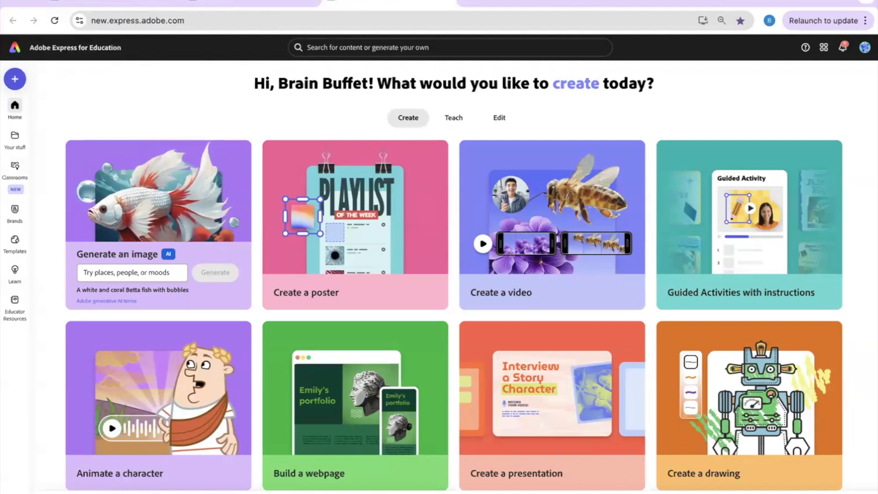
{"action": "left_click", "coordinate": [357, 50]}
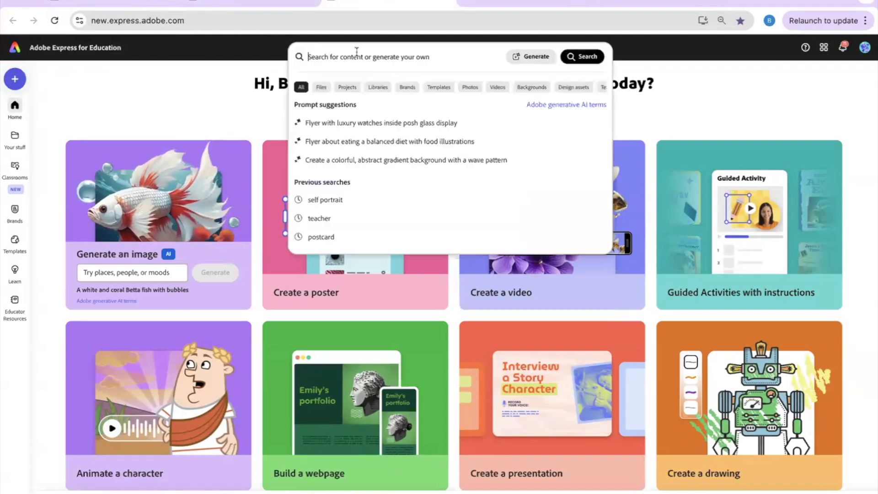
{"action": "type", "text": "self portrait"}
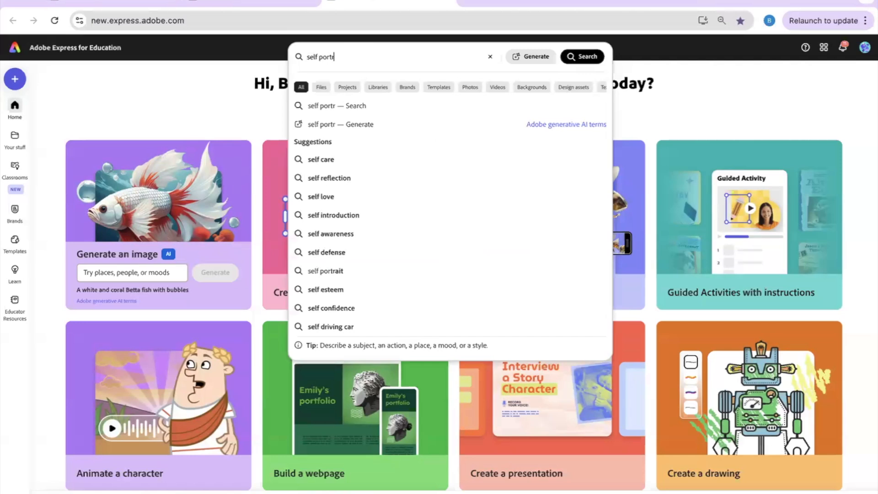
{"action": "key", "text": "Return"}
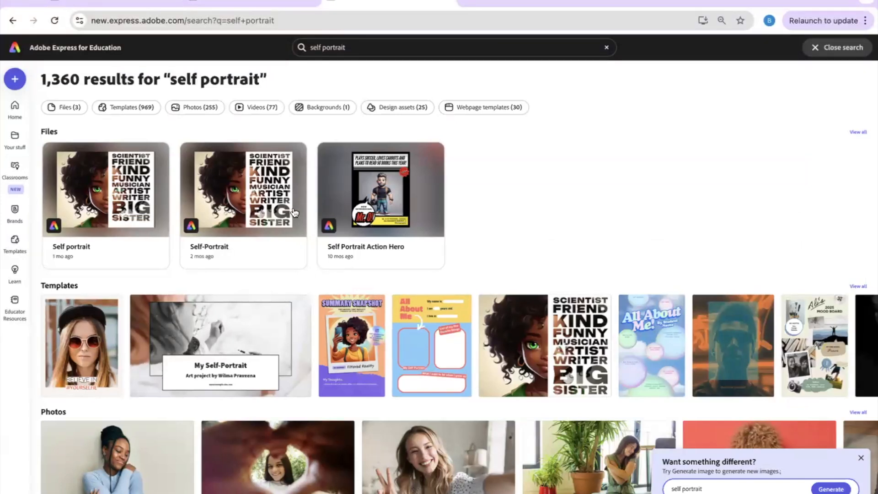
Return to home in the earlier Adobe Express tab, repeat the "self portrait" search and choose the half-face word poster template.
{"action": "left_click", "coordinate": [232, 4]}
{"action": "left_click", "coordinate": [16, 108]}
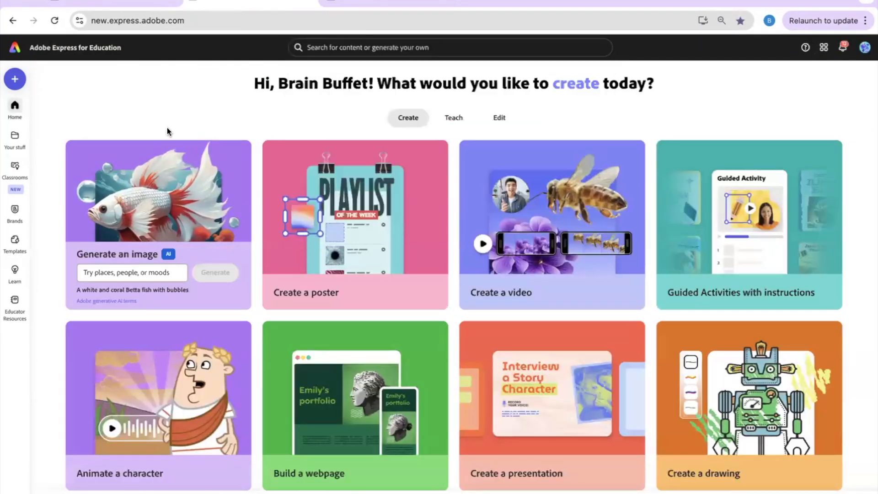
{"action": "left_click", "coordinate": [351, 51]}
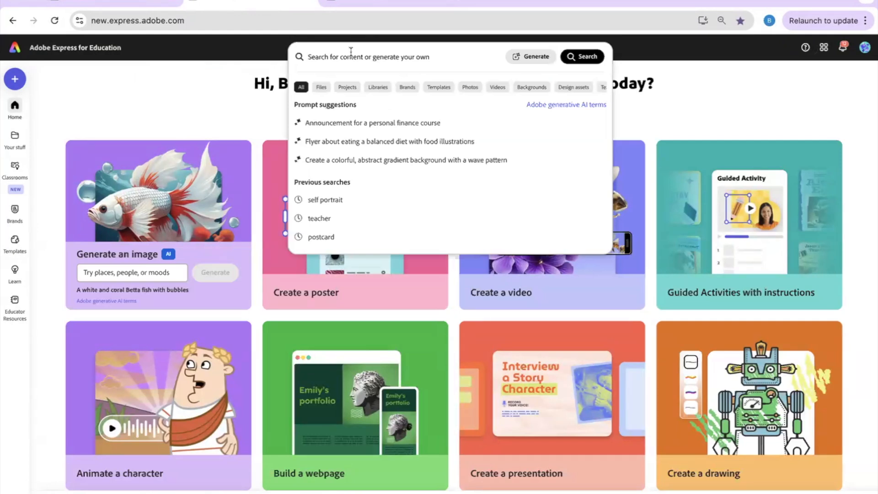
{"action": "type", "text": "self portrait"}
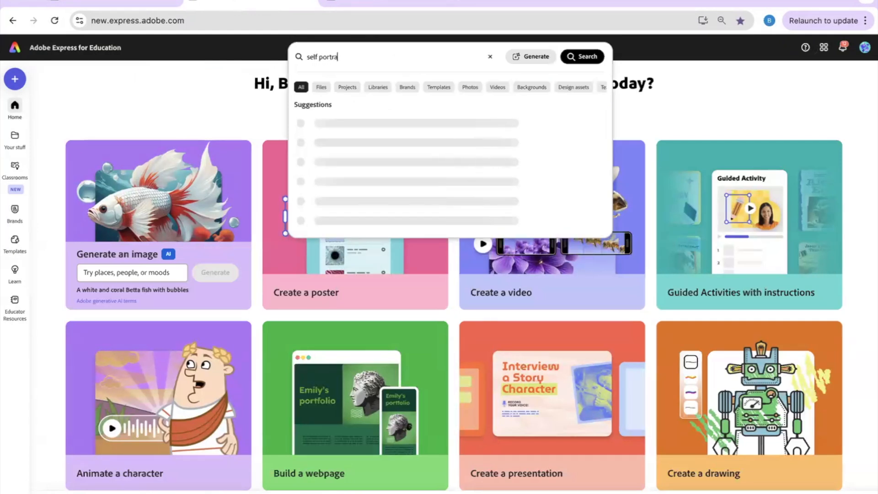
{"action": "key", "text": "Return"}
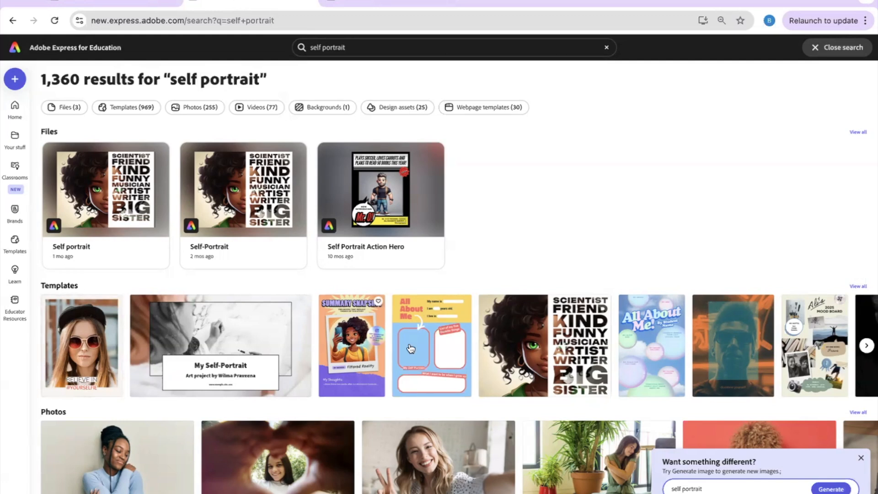
{"action": "left_click", "coordinate": [529, 349]}
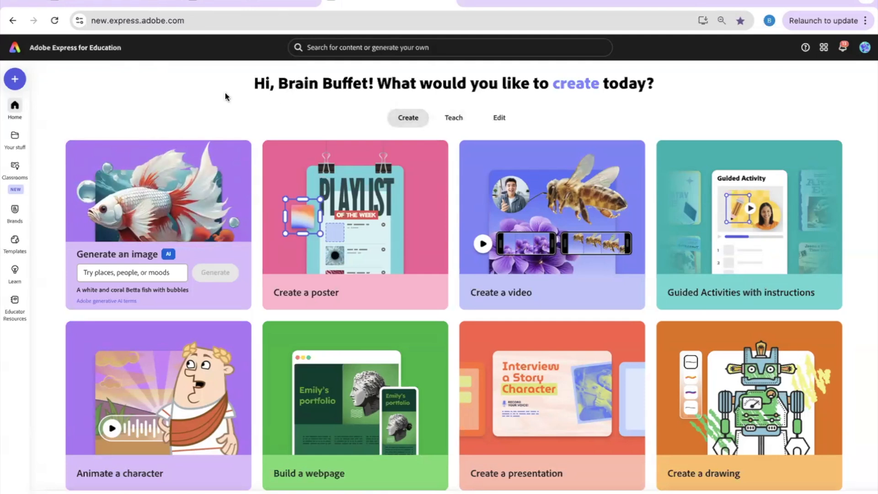
Search for "self portrait" and open the Creative Self Portrait Guided Activity template for customizing.
{"action": "left_click", "coordinate": [341, 48]}
{"action": "type", "text": "se"}
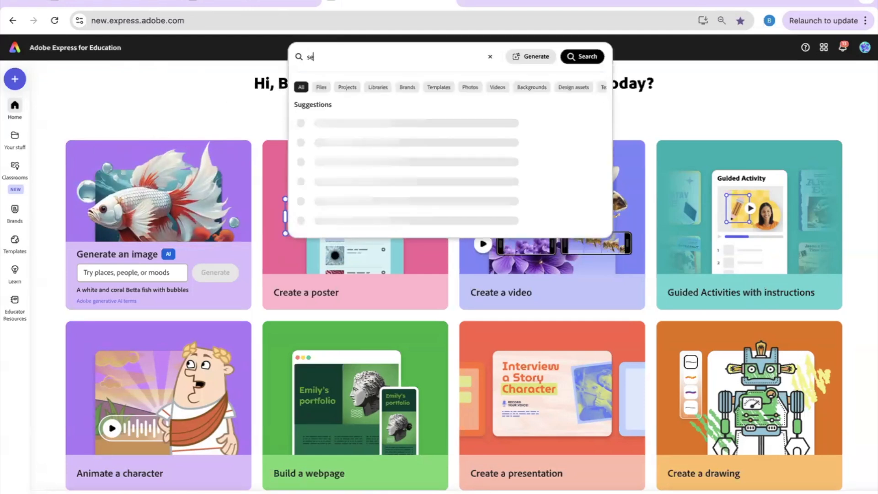
{"action": "type", "text": "lf portrait"}
{"action": "key", "text": "Return"}
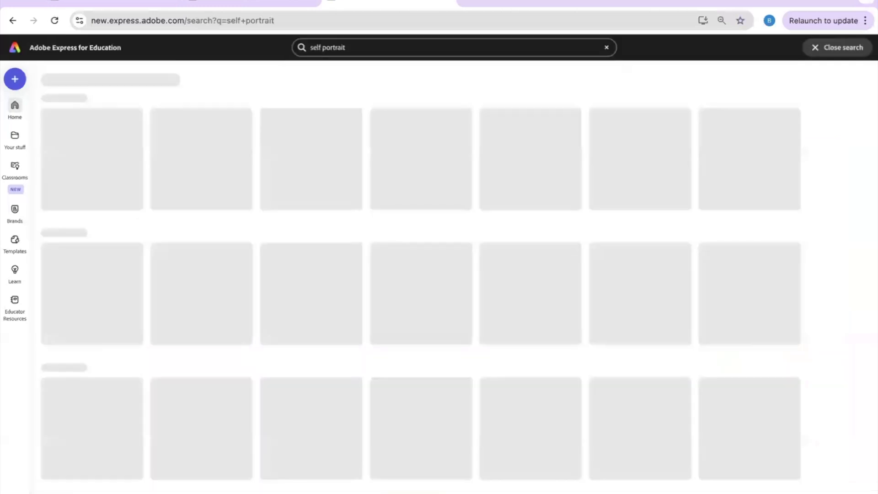
{"action": "left_click", "coordinate": [537, 342]}
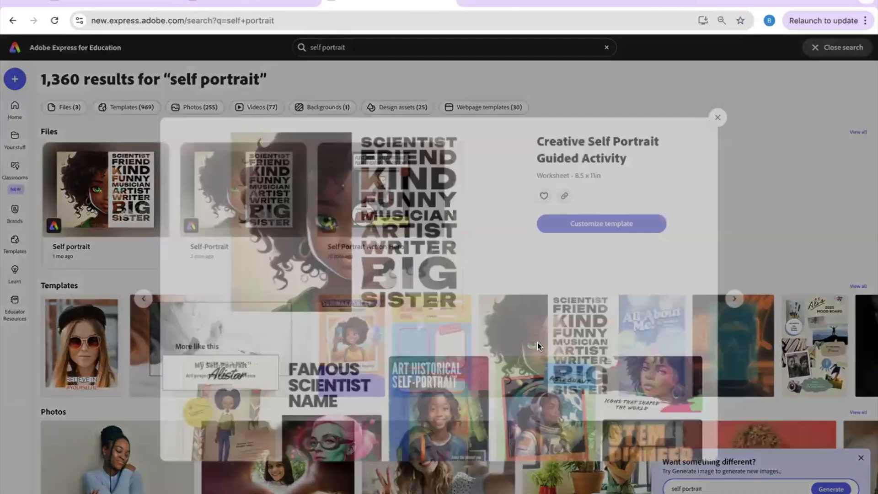
{"action": "left_click", "coordinate": [586, 219]}
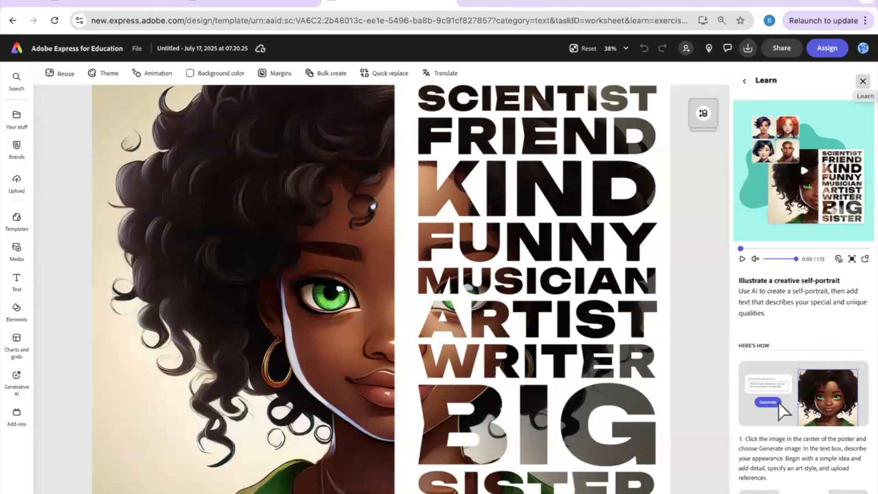
Close the Learn instructions and open Generate image for the poster's portrait picture.
{"action": "left_click", "coordinate": [863, 81]}
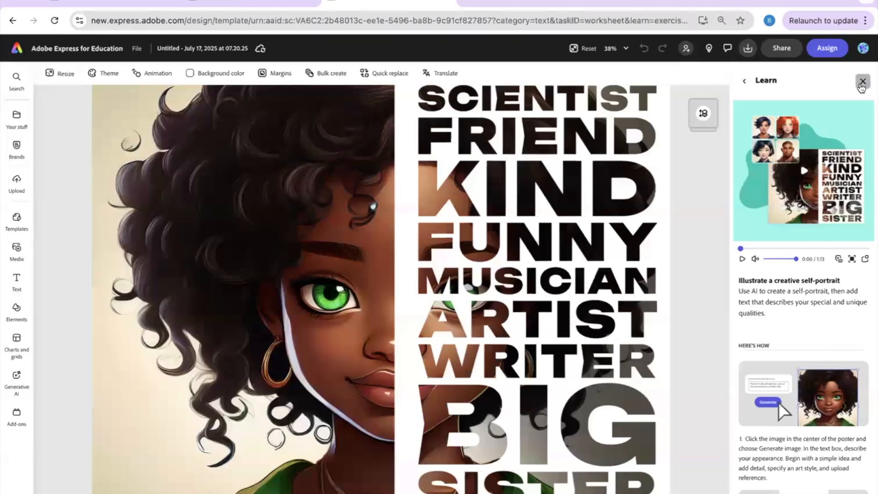
{"action": "left_click", "coordinate": [862, 81]}
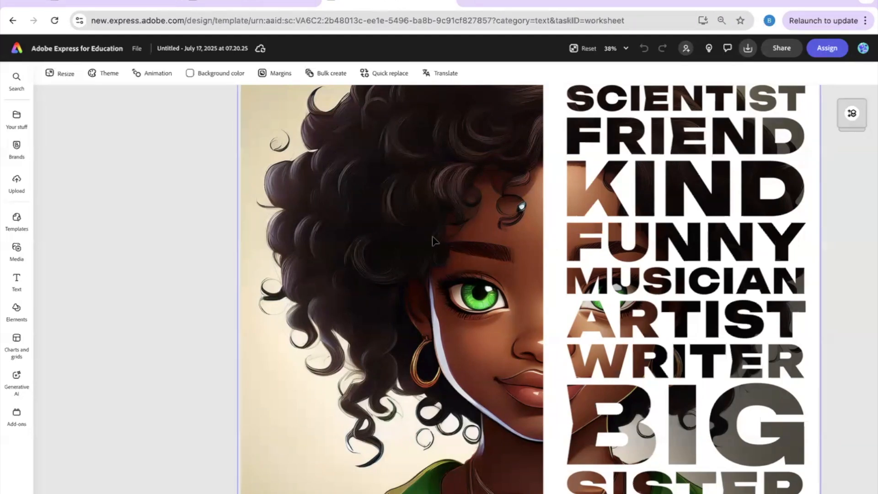
{"action": "left_click", "coordinate": [434, 241]}
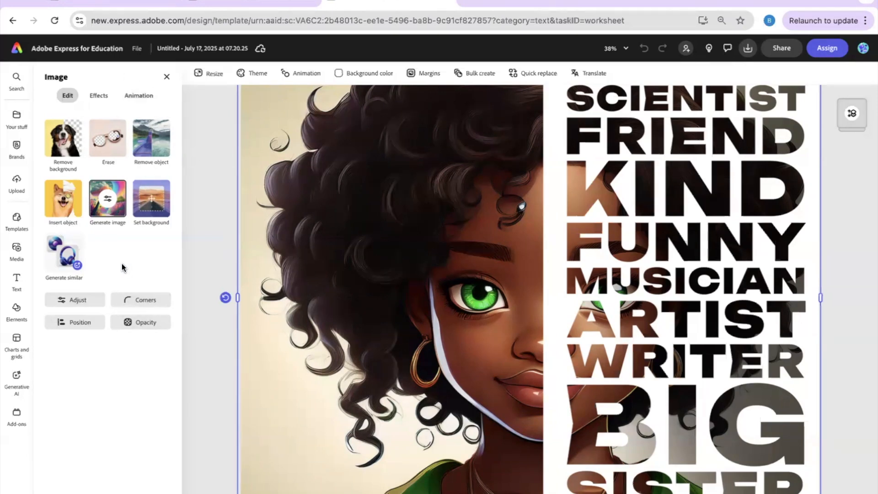
{"action": "left_click", "coordinate": [167, 77]}
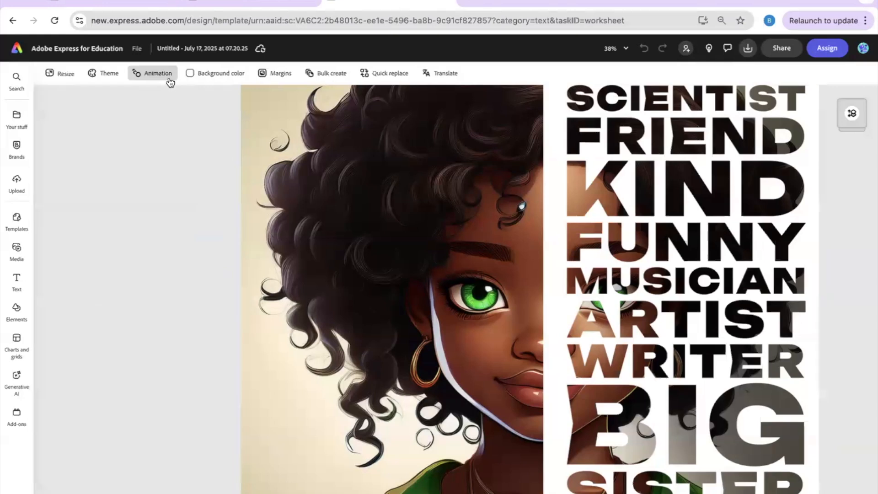
{"action": "left_click", "coordinate": [467, 287]}
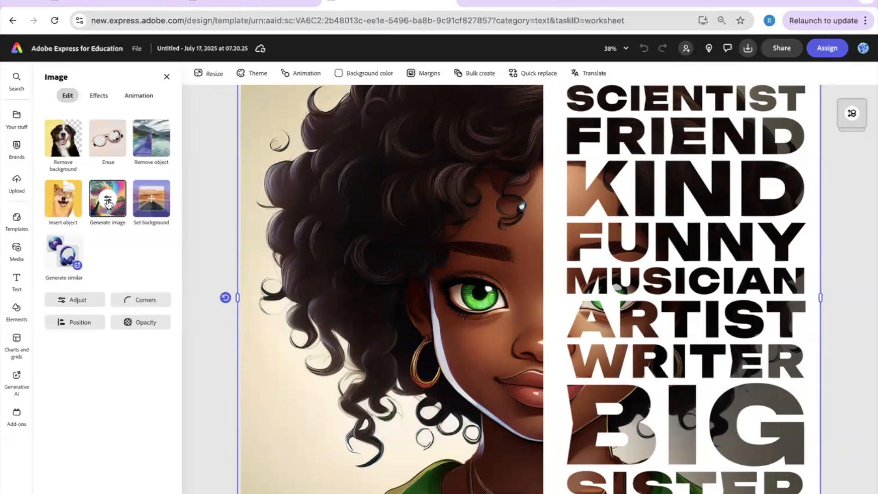
{"action": "left_click", "coordinate": [108, 204]}
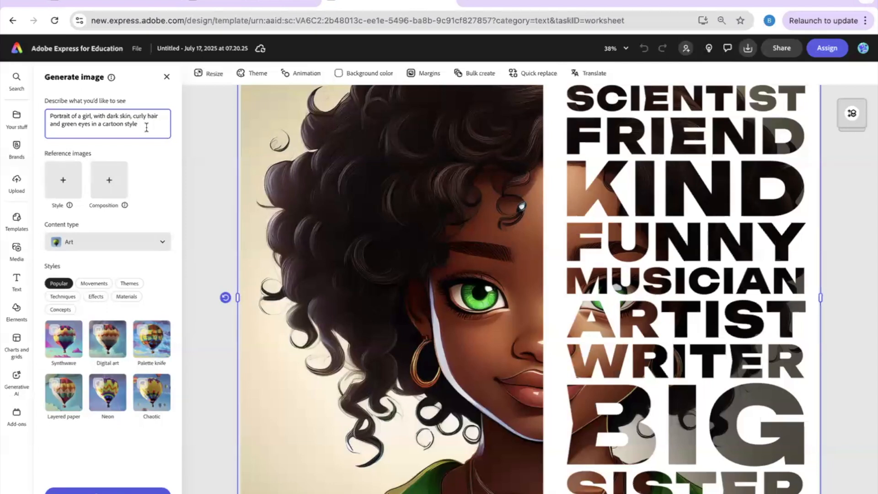
Rewrite the image prompt as "Portrait of a middle aged lady cartoon style".
{"action": "left_click", "coordinate": [108, 124]}
{"action": "left_click_drag", "start_coordinate": [102, 125], "coordinate": [53, 112]}
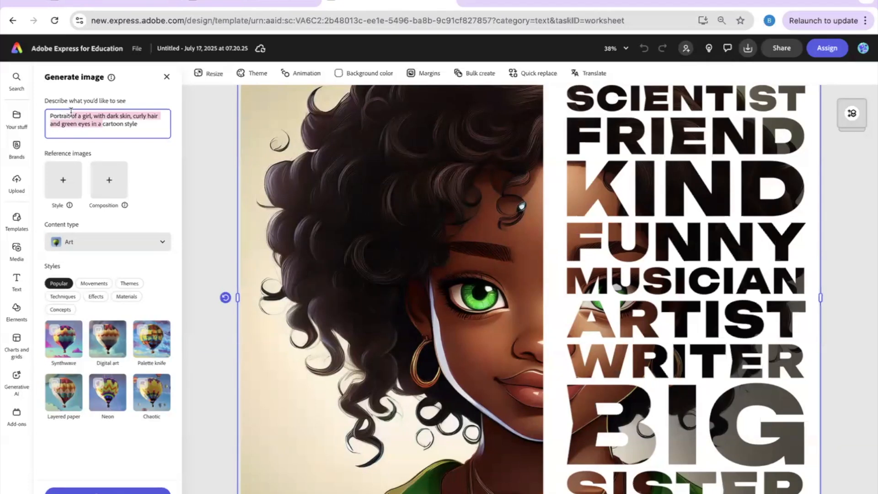
{"action": "type", "text": "Portrait of a middle "}
{"action": "type", "text": "aged gir"}
{"action": "type", "text": "l"}
{"action": "key", "text": "BackSpace"}
{"action": "key", "text": "BackSpace"}
{"action": "key", "text": "BackSpace"}
{"action": "key", "text": "BackSpace"}
{"action": "key", "text": "BackSpace"}
{"action": "type", "text": "lady cartoon style"}
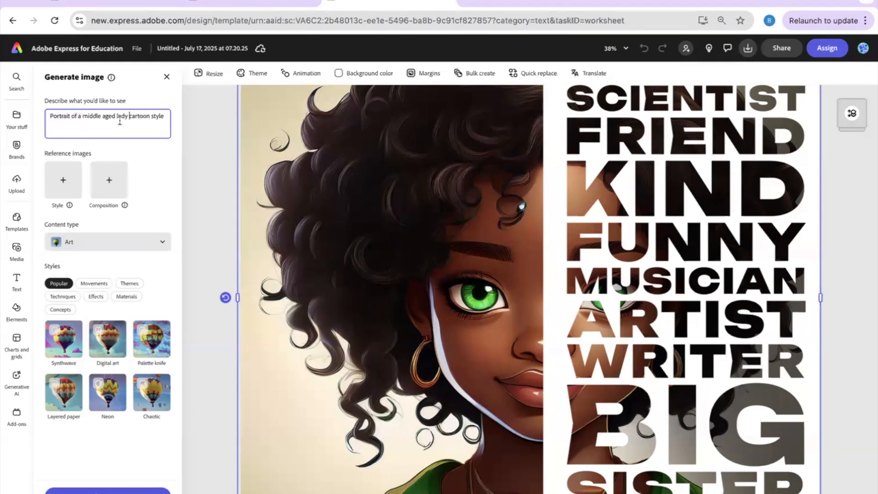
Insert "with brown hair brown eyes close head shot" before "cartoon style" in the prompt and generate the images.
{"action": "type", "text": "wth"}
{"action": "key", "text": "BackSpace"}
{"action": "key", "text": "BackSpace"}
{"action": "key", "text": "BackSpace"}
{"action": "key", "text": "BackSpace"}
{"action": "type", "text": "with brown hair brown eyes close"}
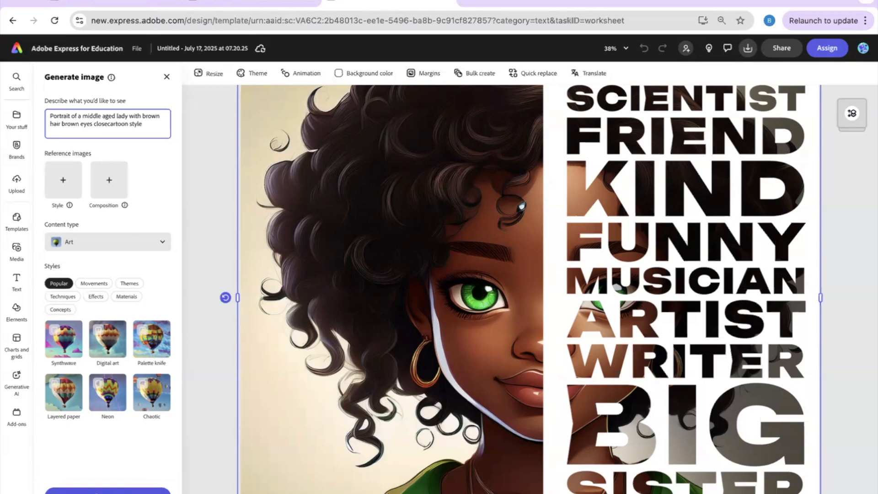
{"action": "type", "text": "sho"}
{"action": "key", "text": "BackSpace"}
{"action": "key", "text": "BackSpace"}
{"action": "key", "text": "BackSpace"}
{"action": "type", "text": "head shot"}
{"action": "left_click_drag", "start_coordinate": [161, 128], "coordinate": [46, 117]}
{"action": "left_click", "coordinate": [85, 128]}
{"action": "left_click", "coordinate": [107, 491]}
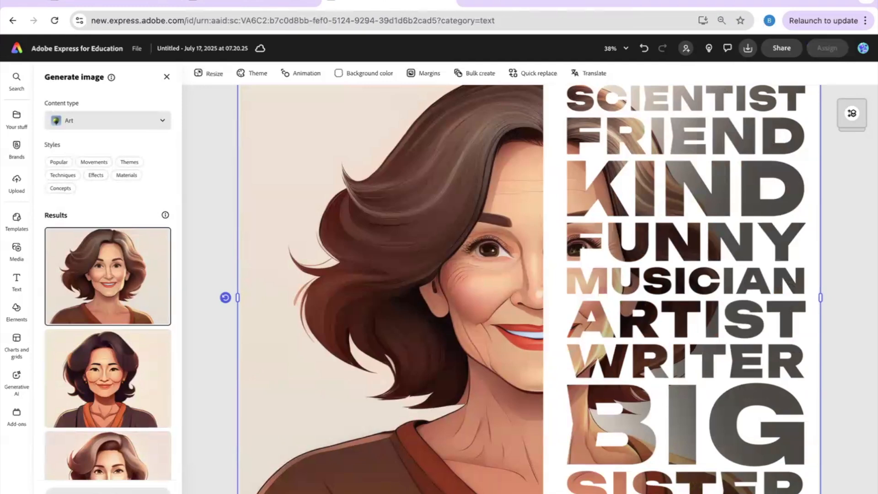
Apply the second generated portrait to the poster and bring the remaining results into view.
{"action": "left_click", "coordinate": [86, 382]}
{"action": "scroll", "coordinate": [87, 382], "scroll_direction": "down", "scroll_amount": 1}
{"action": "scroll", "coordinate": [87, 382], "scroll_direction": "down", "scroll_amount": 3}
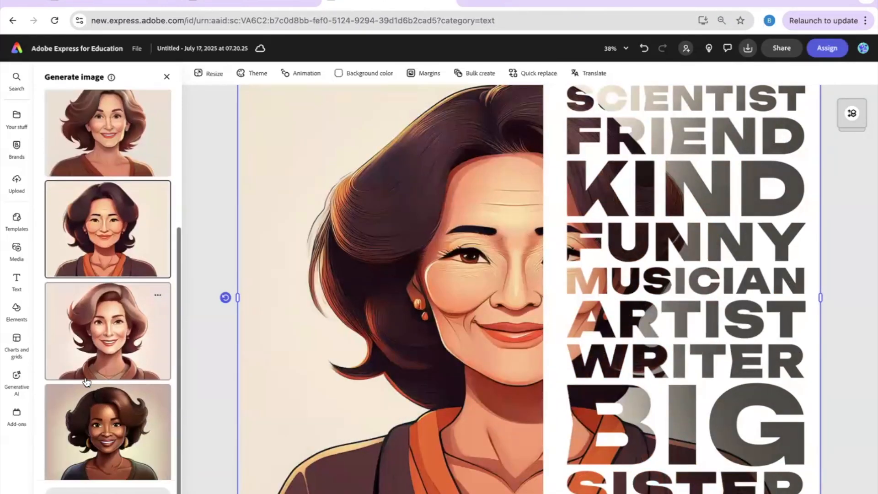
Replace "middle aged" with "37 year old" in the image prompt.
{"action": "scroll", "coordinate": [87, 382], "scroll_direction": "up", "scroll_amount": 1}
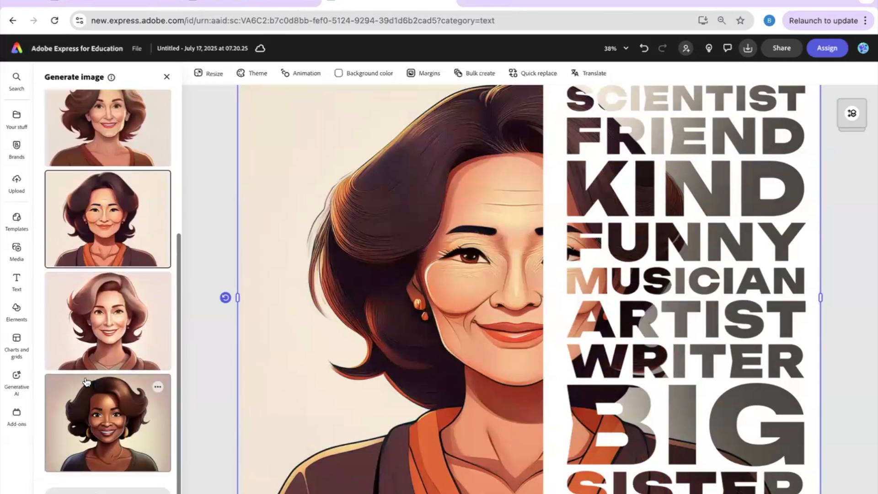
{"action": "scroll", "coordinate": [87, 381], "scroll_direction": "up", "scroll_amount": 4}
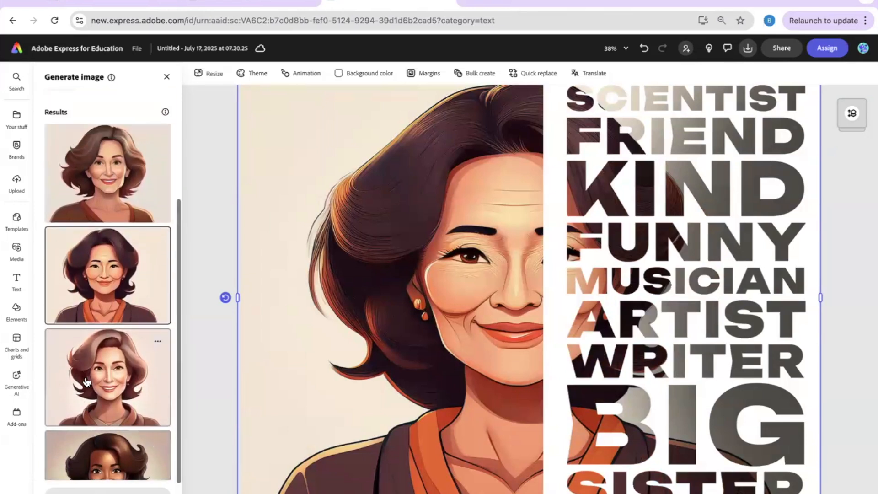
{"action": "scroll", "coordinate": [86, 382], "scroll_direction": "up", "scroll_amount": 4}
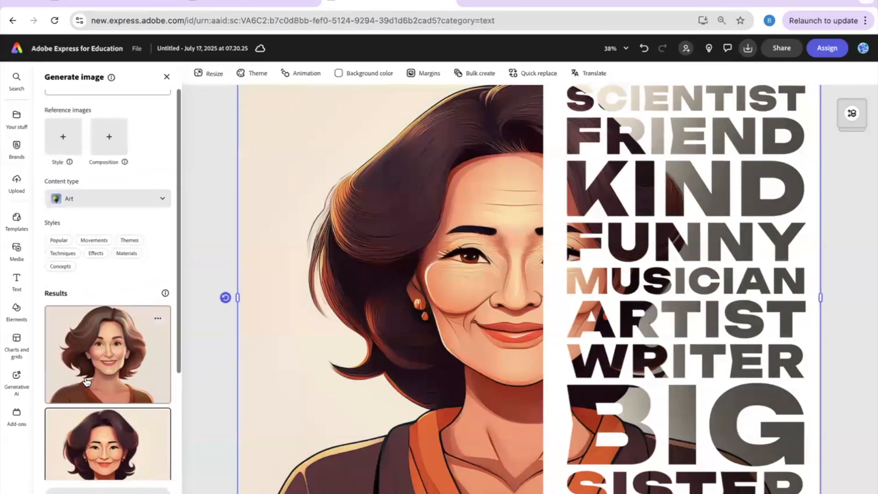
{"action": "left_click", "coordinate": [86, 136]}
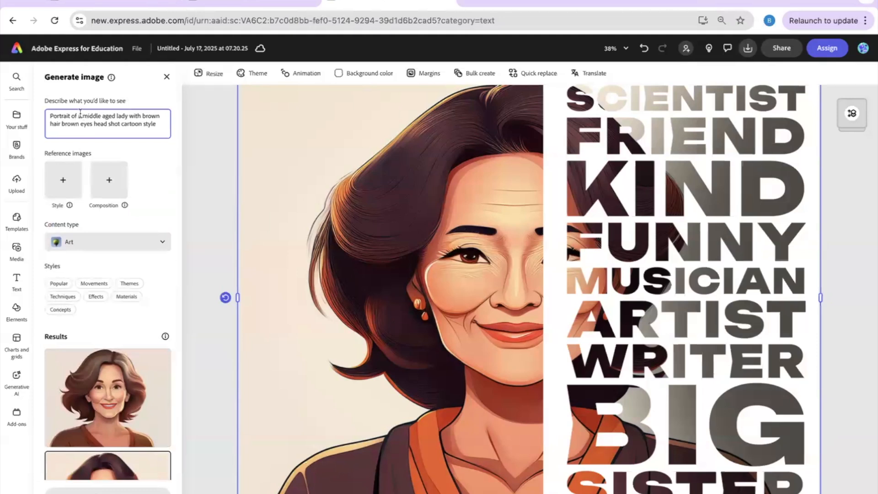
{"action": "left_click_drag", "start_coordinate": [117, 115], "coordinate": [83, 115]}
{"action": "type", "text": "37 ydea"}
{"action": "key", "text": "BackSpace"}
{"action": "key", "text": "BackSpace"}
{"action": "key", "text": "BackSpace"}
{"action": "type", "text": "ear old"}
Replace "lady" with "female" in the image prompt and generate a new set of images.
{"action": "left_click_drag", "start_coordinate": [124, 118], "coordinate": [113, 116]}
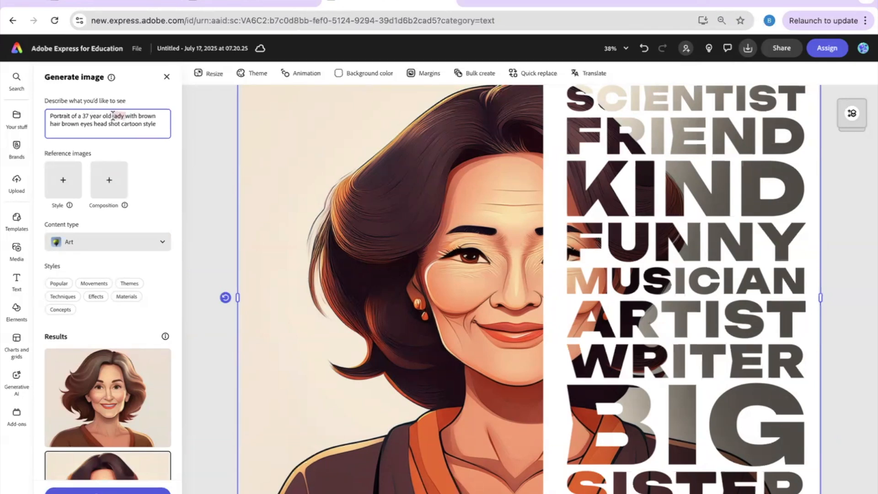
{"action": "key", "text": "BackSpace"}
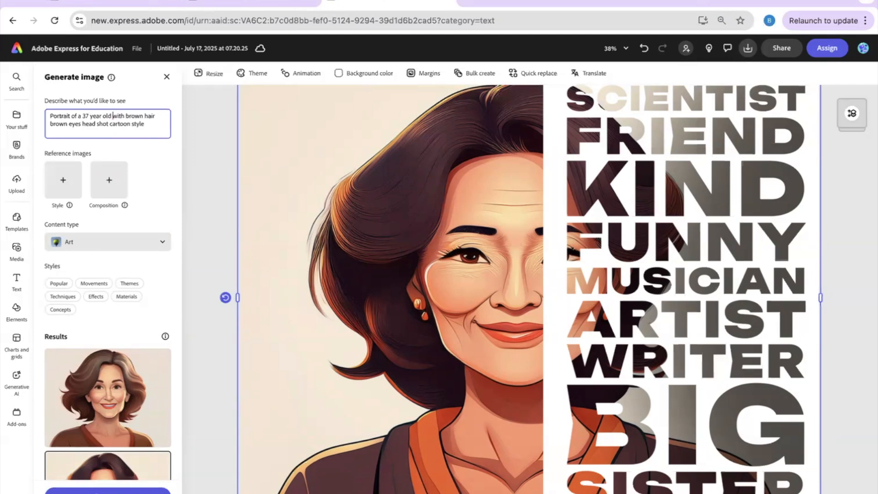
{"action": "type", "text": "female"}
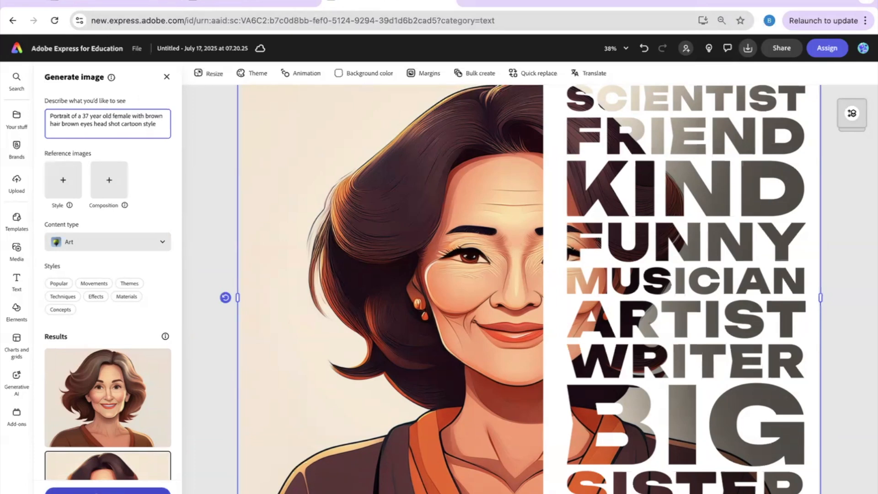
{"action": "left_click", "coordinate": [107, 491]}
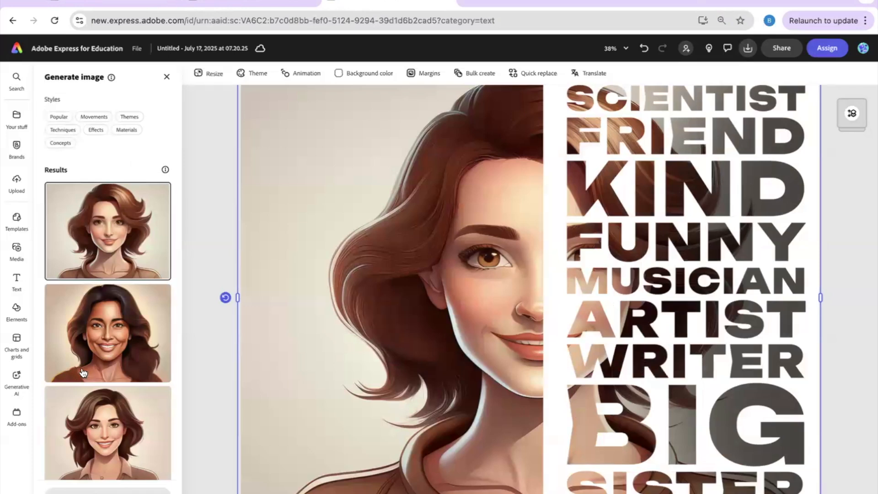
Try the second and then the third generated portrait on the poster and look through the remaining results.
{"action": "left_click", "coordinate": [120, 336]}
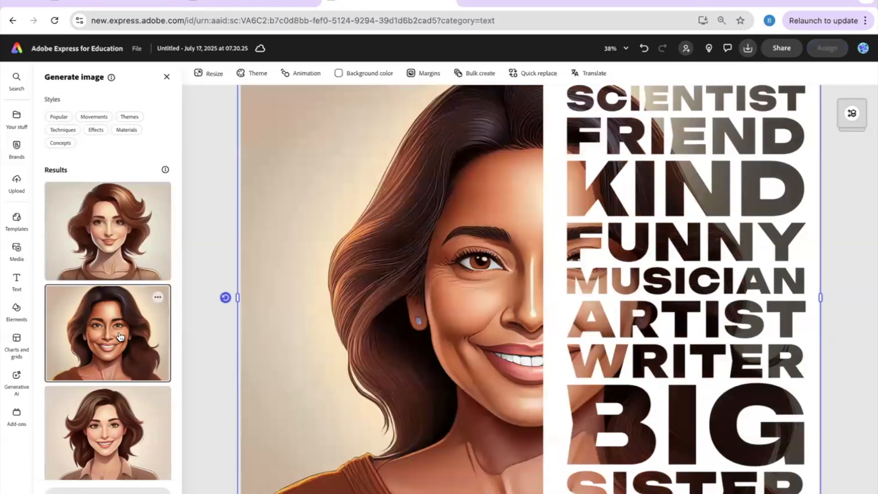
{"action": "scroll", "coordinate": [120, 337], "scroll_direction": "down", "scroll_amount": 1}
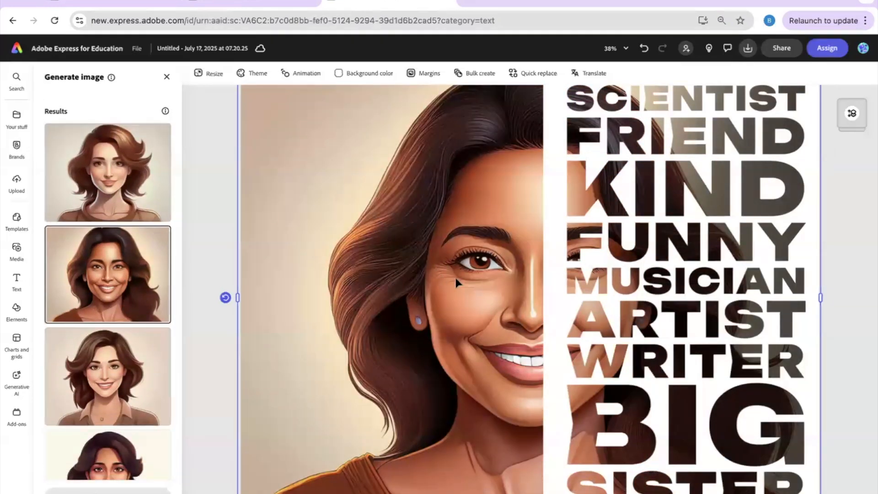
{"action": "left_click", "coordinate": [90, 378]}
{"action": "scroll", "coordinate": [105, 297], "scroll_direction": "down", "scroll_amount": 1}
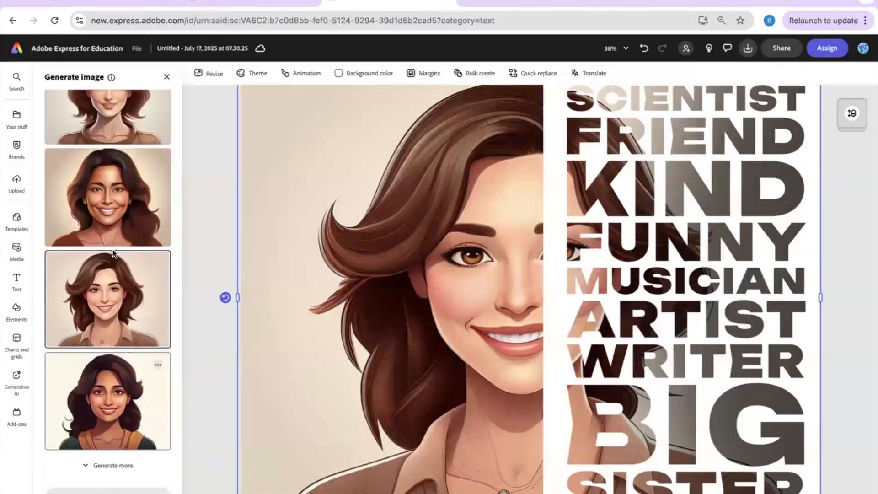
{"action": "scroll", "coordinate": [112, 249], "scroll_direction": "up", "scroll_amount": 6}
{"action": "scroll", "coordinate": [113, 249], "scroll_direction": "down", "scroll_amount": 5}
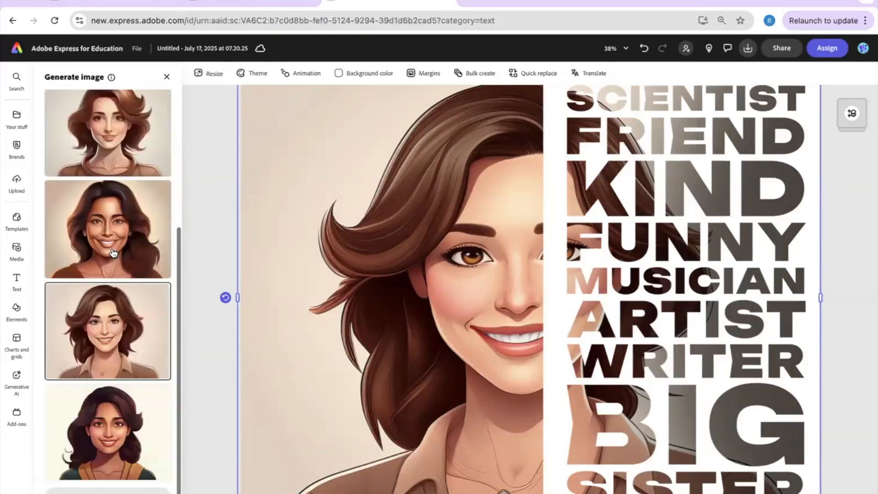
{"action": "scroll", "coordinate": [112, 253], "scroll_direction": "down", "scroll_amount": 1}
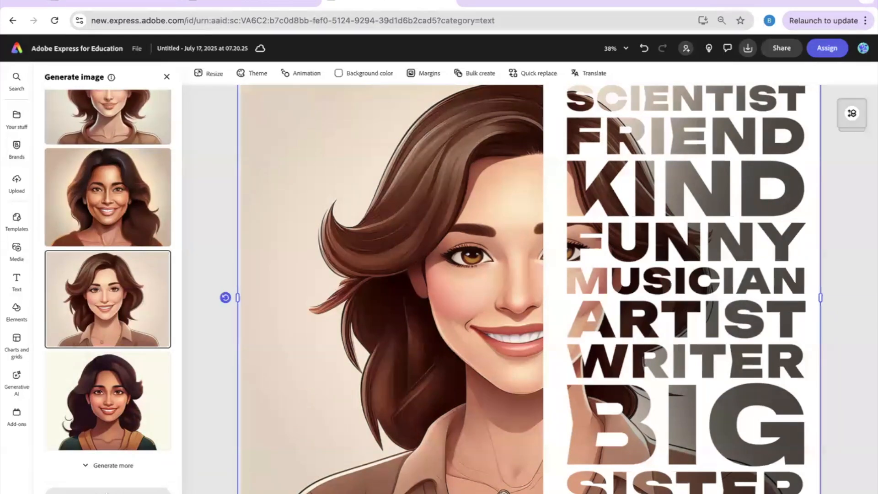
Generate more portraits from the same prompt and review the added images.
{"action": "left_click", "coordinate": [101, 465]}
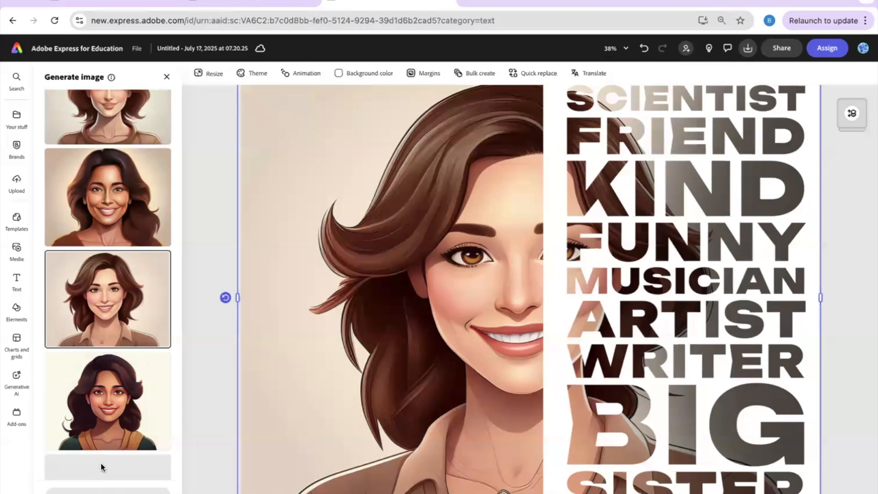
{"action": "scroll", "coordinate": [118, 360], "scroll_direction": "down", "scroll_amount": 3}
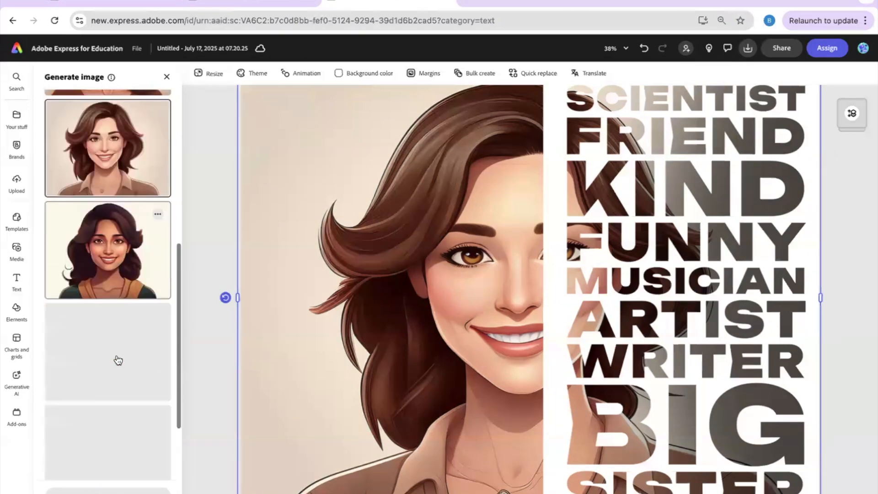
{"action": "scroll", "coordinate": [118, 360], "scroll_direction": "down", "scroll_amount": 5}
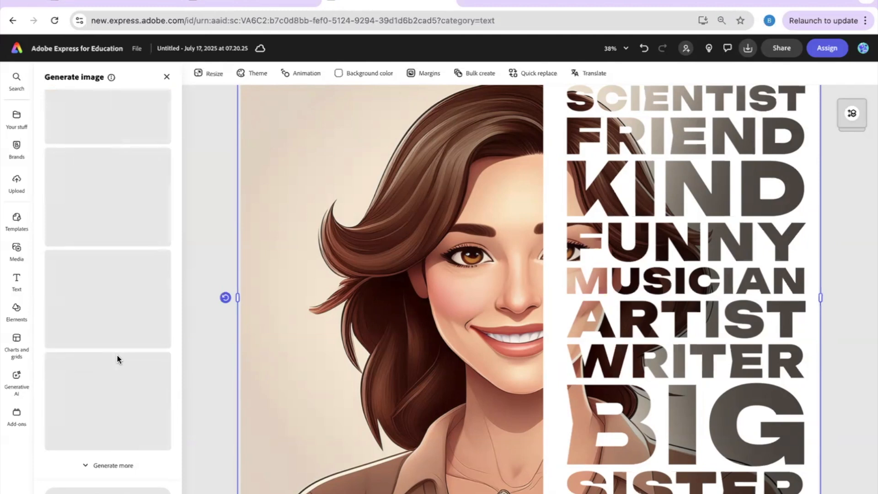
{"action": "scroll", "coordinate": [115, 358], "scroll_direction": "up", "scroll_amount": 1}
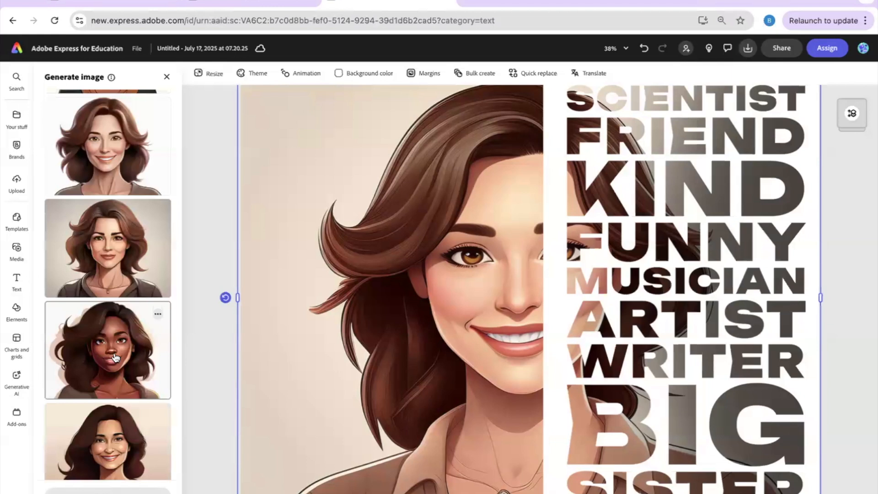
{"action": "scroll", "coordinate": [116, 357], "scroll_direction": "down", "scroll_amount": 1}
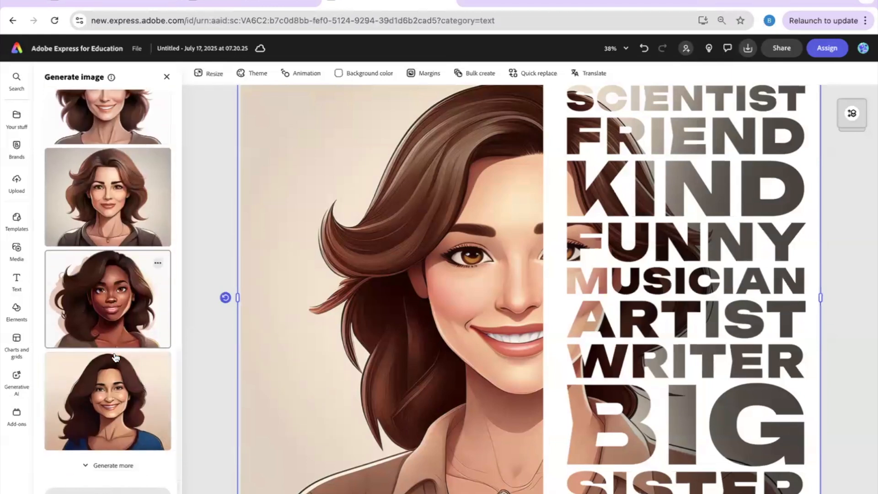
Generate one more batch of portraits and compare its images with the earlier results.
{"action": "left_click", "coordinate": [118, 463]}
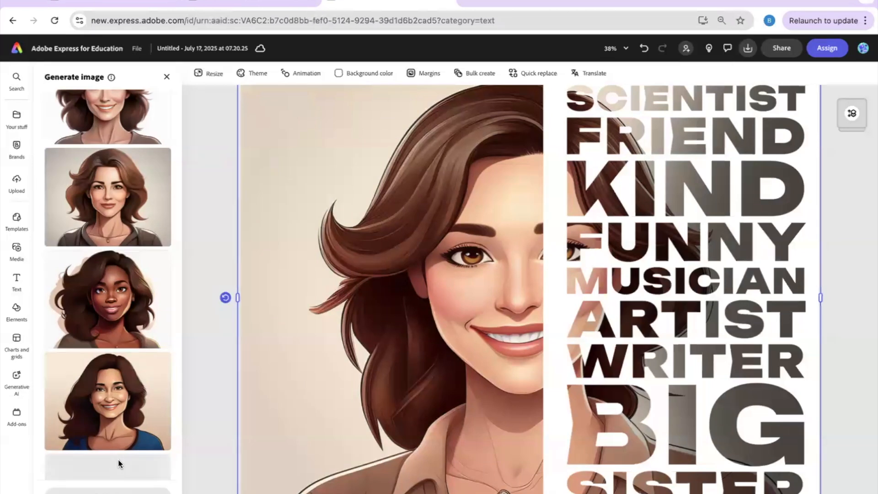
{"action": "scroll", "coordinate": [117, 463], "scroll_direction": "down", "scroll_amount": 5}
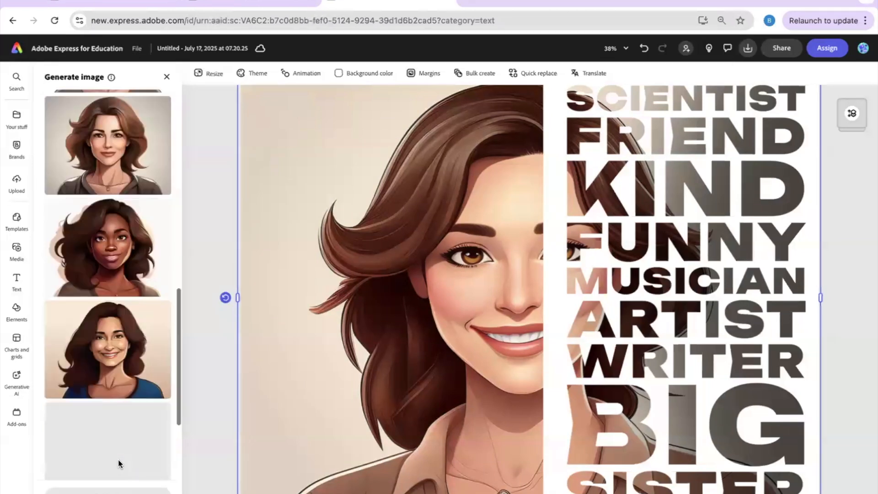
{"action": "scroll", "coordinate": [118, 463], "scroll_direction": "down", "scroll_amount": 3}
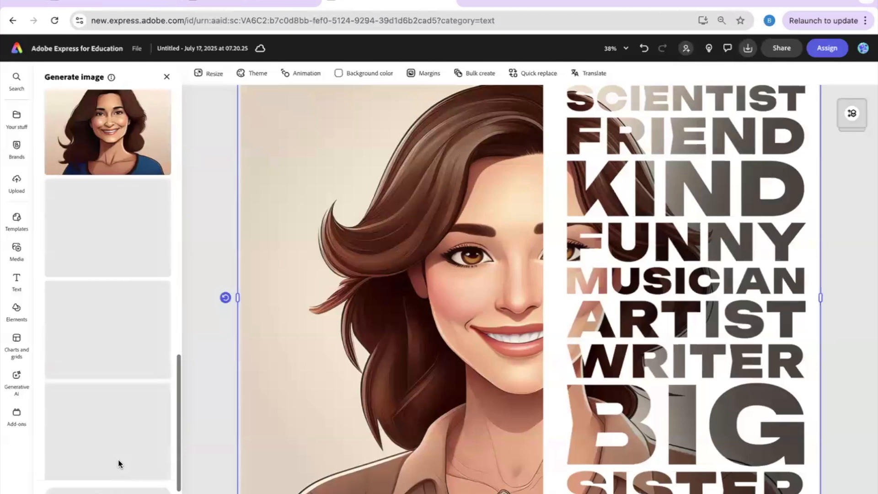
{"action": "scroll", "coordinate": [118, 463], "scroll_direction": "up", "scroll_amount": 10}
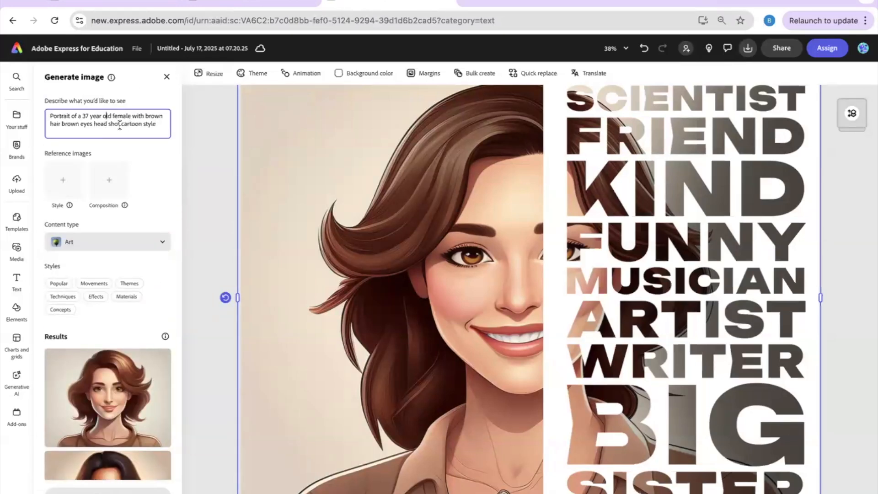
{"action": "scroll", "coordinate": [119, 127], "scroll_direction": "down", "scroll_amount": 8}
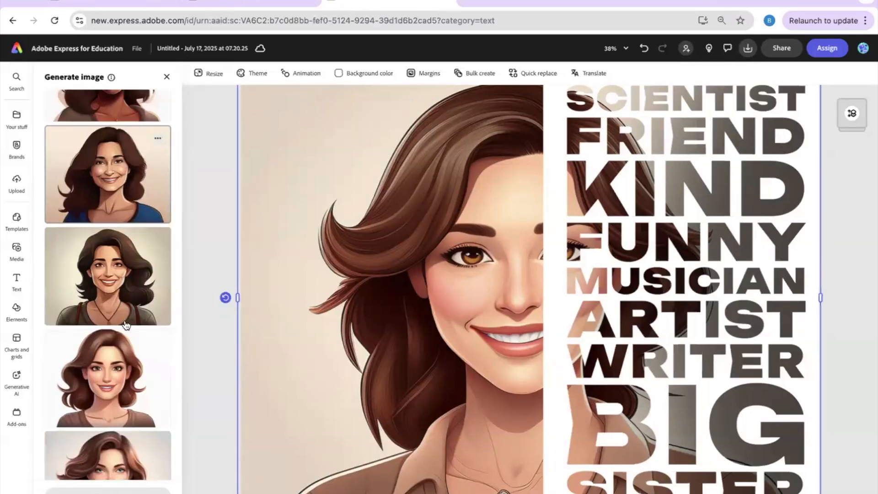
{"action": "scroll", "coordinate": [126, 324], "scroll_direction": "down", "scroll_amount": 4}
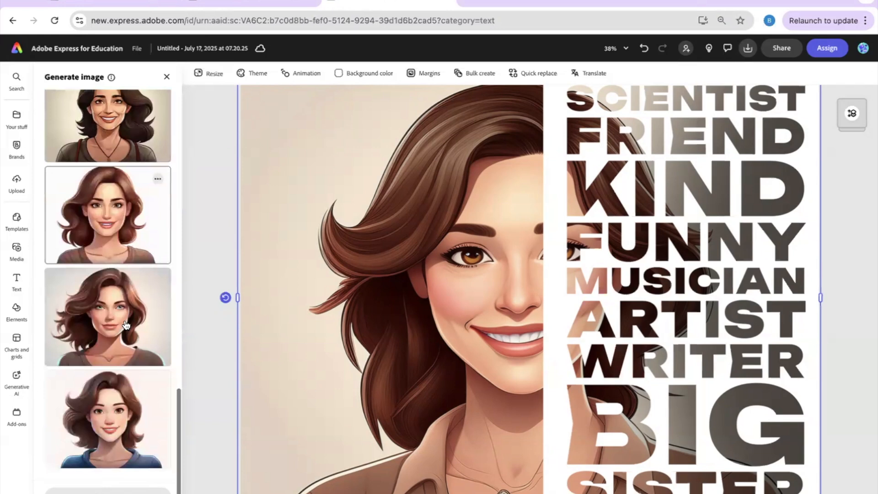
{"action": "scroll", "coordinate": [126, 324], "scroll_direction": "down", "scroll_amount": 1}
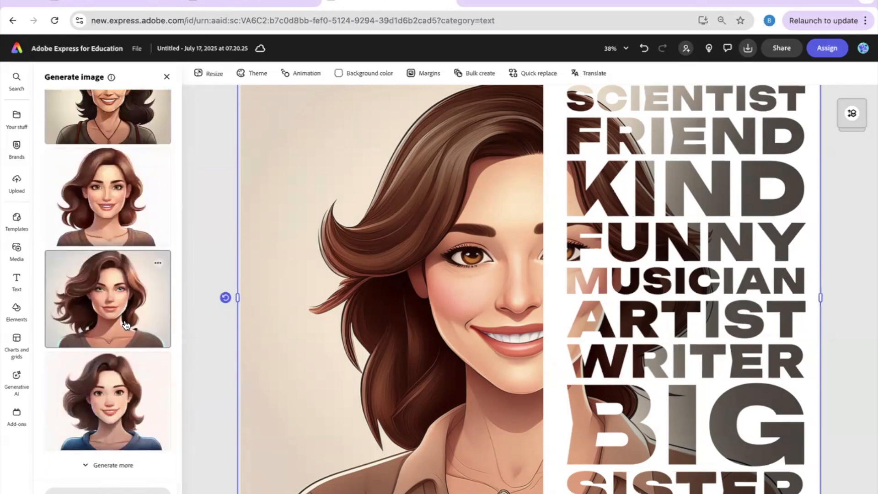
Apply the newest batch's third portrait, with windswept brown hair, to the poster and return to the prompt settings.
{"action": "left_click", "coordinate": [126, 324]}
{"action": "scroll", "coordinate": [127, 325], "scroll_direction": "down", "scroll_amount": 5}
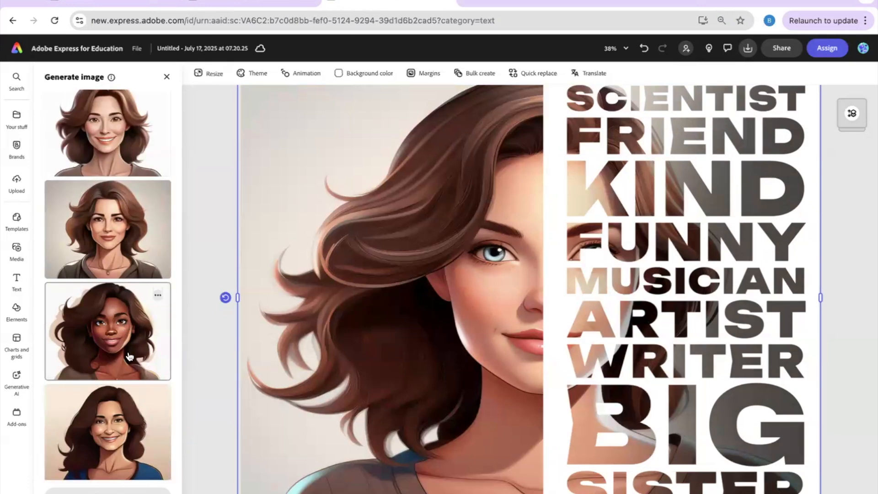
{"action": "scroll", "coordinate": [130, 357], "scroll_direction": "down", "scroll_amount": 5}
{"action": "scroll", "coordinate": [130, 356], "scroll_direction": "up", "scroll_amount": 10}
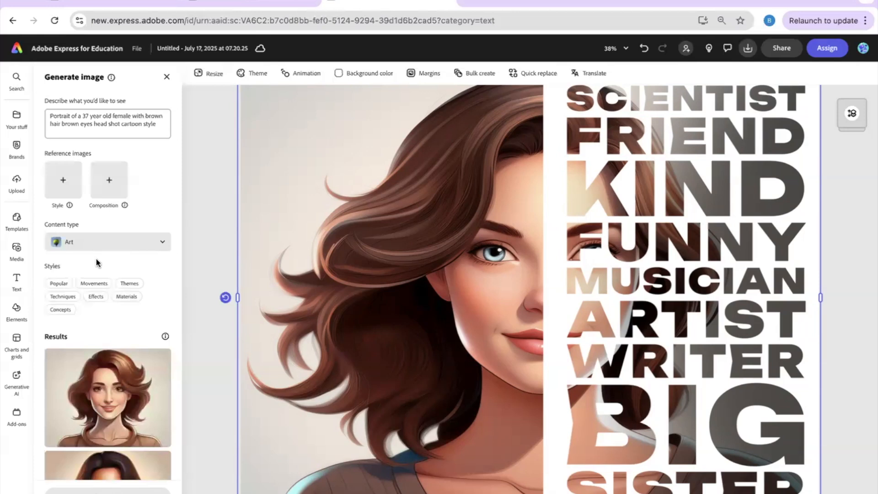
Change the content type to Photo and generate the portraits again with the same prompt.
{"action": "left_click", "coordinate": [145, 115]}
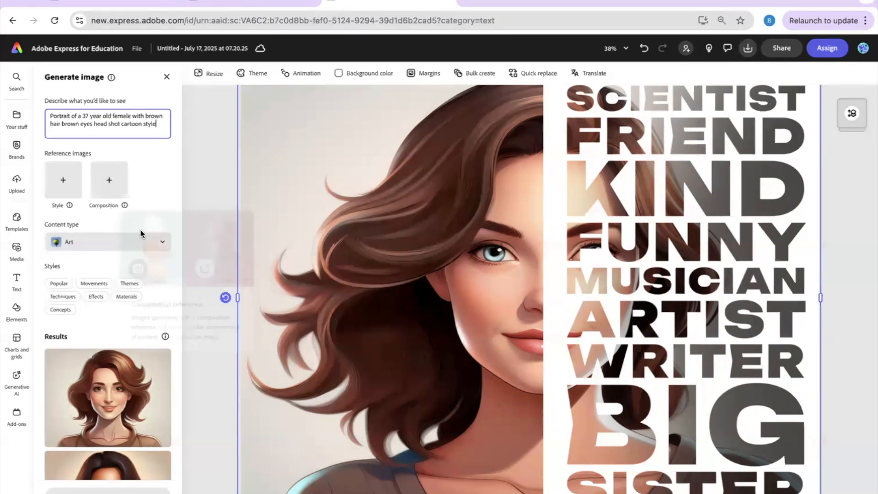
{"action": "left_click", "coordinate": [84, 243]}
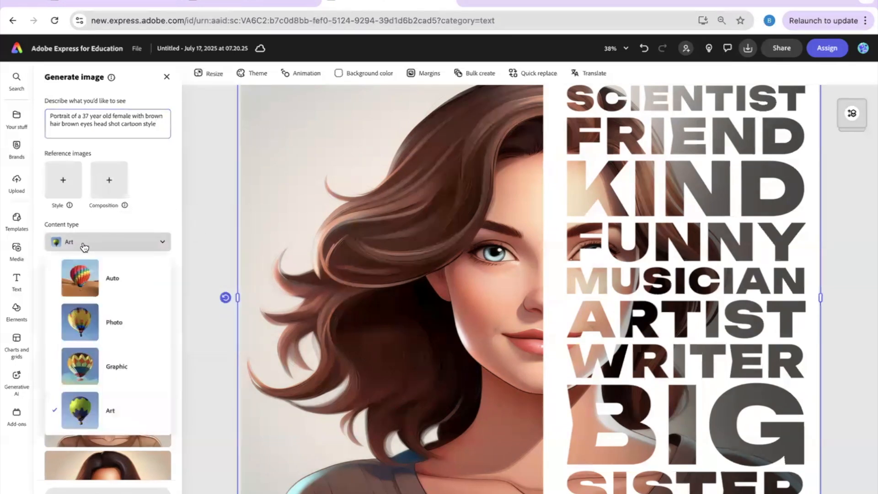
{"action": "left_click", "coordinate": [114, 327]}
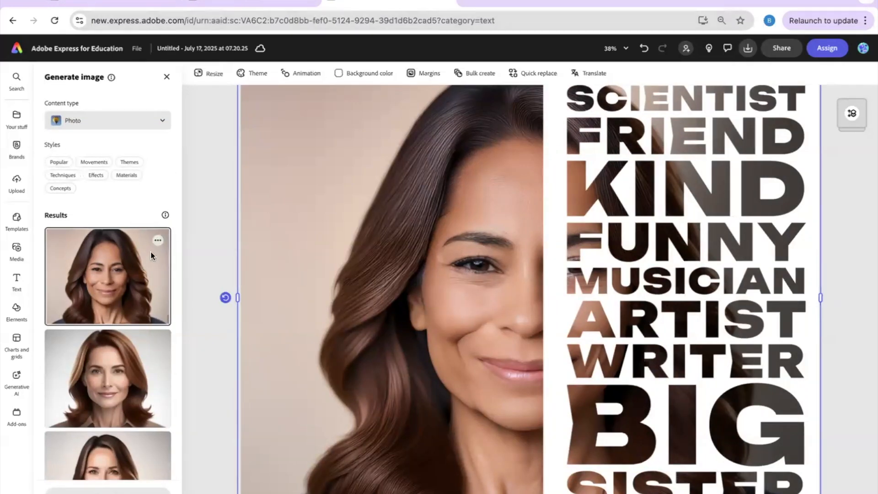
Try the third photo portrait on the poster, then apply the second one with reddish-brown hair instead.
{"action": "scroll", "coordinate": [153, 256], "scroll_direction": "down", "scroll_amount": 3}
{"action": "left_click", "coordinate": [110, 365]}
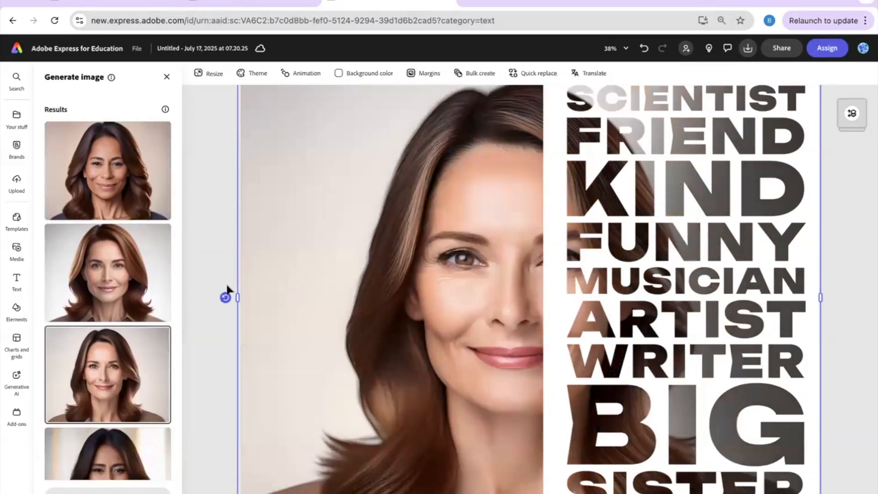
{"action": "left_click", "coordinate": [114, 274]}
{"action": "scroll", "coordinate": [115, 277], "scroll_direction": "down", "scroll_amount": 2}
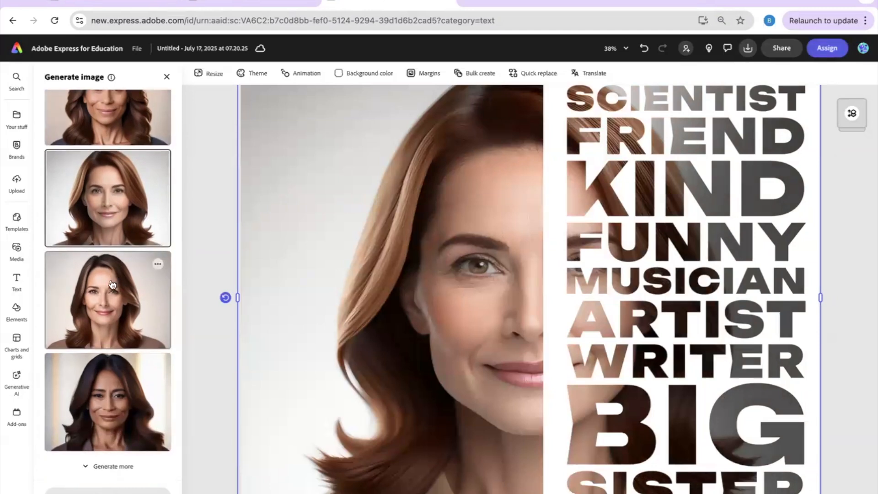
Try the Flat colors theme style on a new batch of generated portraits, then undo the resulting image change on the poster.
{"action": "scroll", "coordinate": [117, 282], "scroll_direction": "up", "scroll_amount": 8}
{"action": "scroll", "coordinate": [112, 284], "scroll_direction": "up", "scroll_amount": 1}
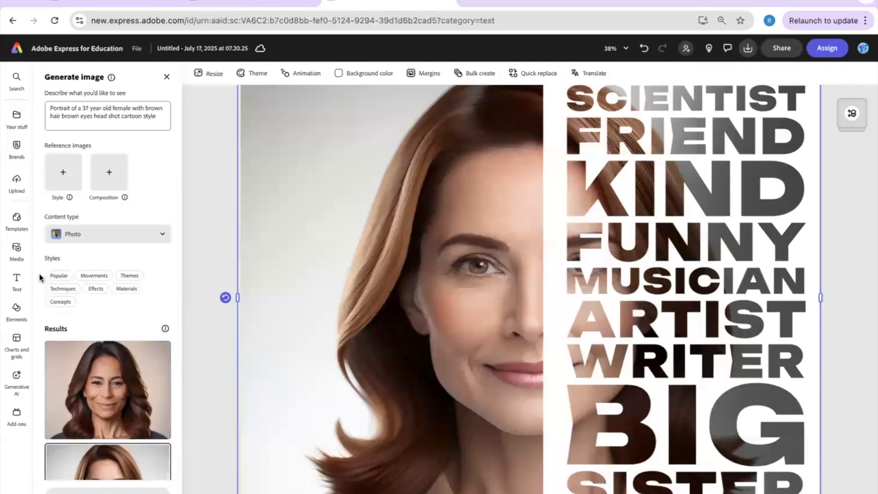
{"action": "left_click", "coordinate": [132, 277]}
{"action": "scroll", "coordinate": [123, 388], "scroll_direction": "down", "scroll_amount": 1}
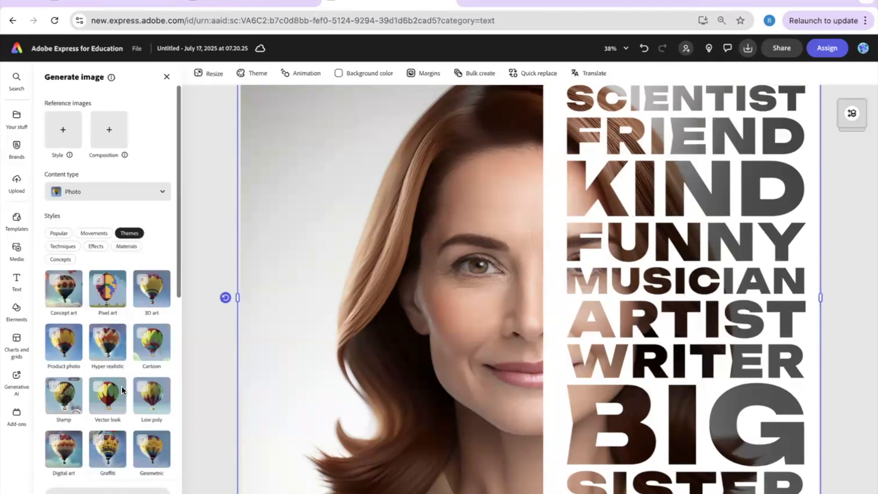
{"action": "scroll", "coordinate": [121, 386], "scroll_direction": "down", "scroll_amount": 1}
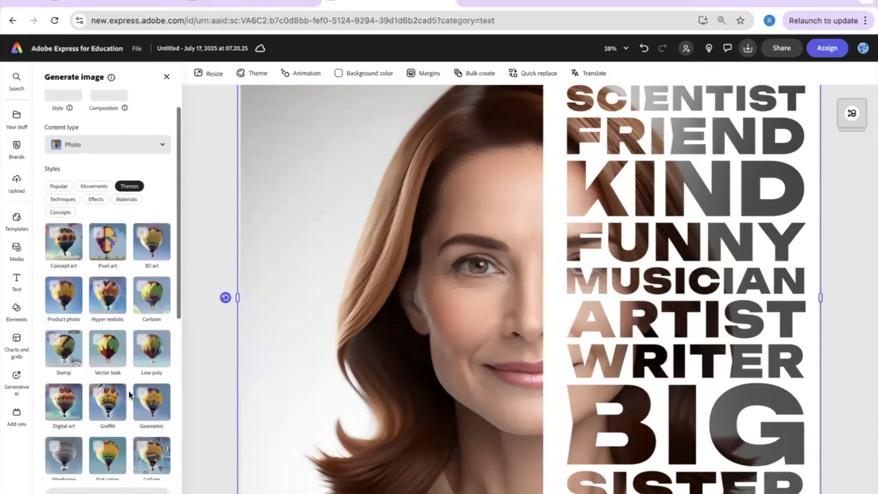
{"action": "scroll", "coordinate": [129, 392], "scroll_direction": "down", "scroll_amount": 1}
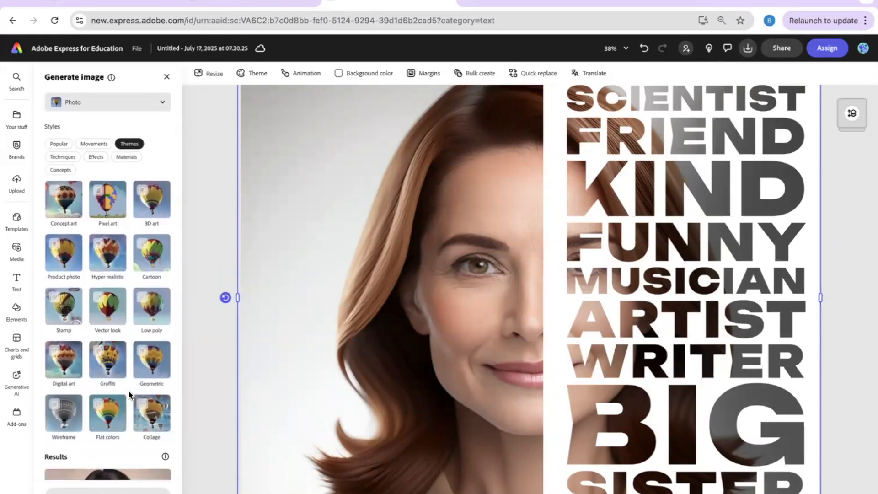
{"action": "left_click", "coordinate": [109, 409]}
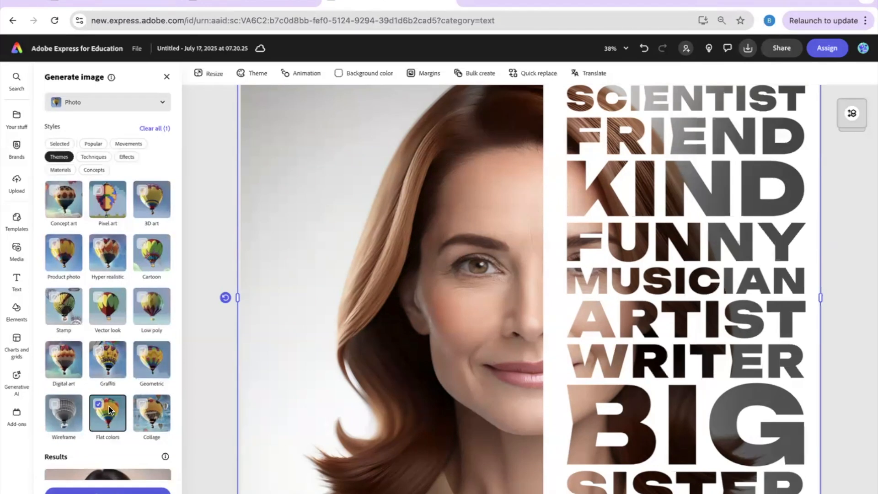
{"action": "left_click", "coordinate": [100, 491]}
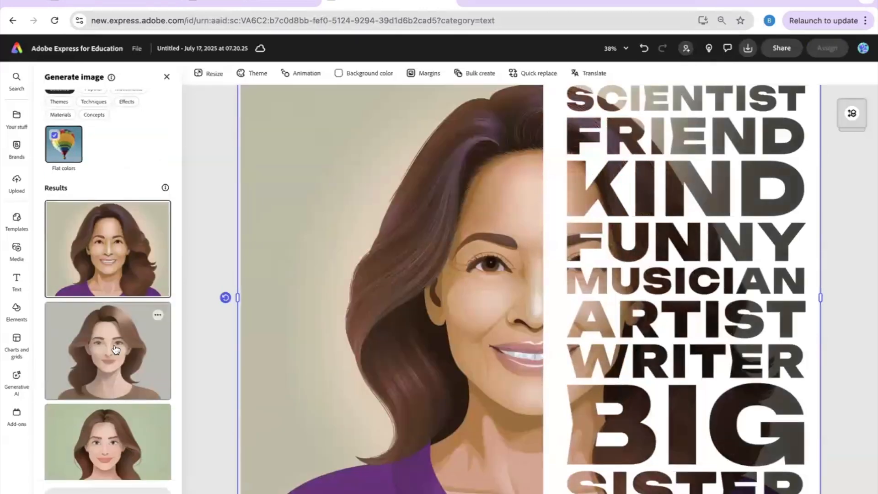
{"action": "scroll", "coordinate": [116, 349], "scroll_direction": "down", "scroll_amount": 4}
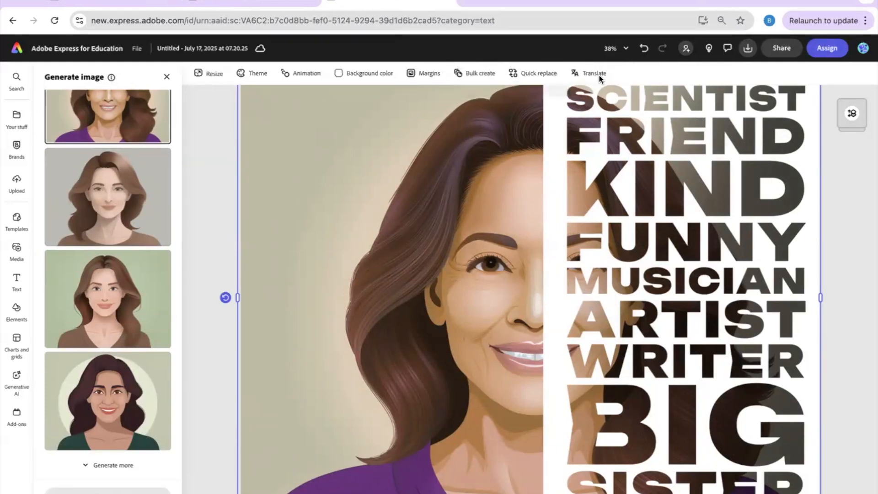
{"action": "left_click", "coordinate": [643, 49]}
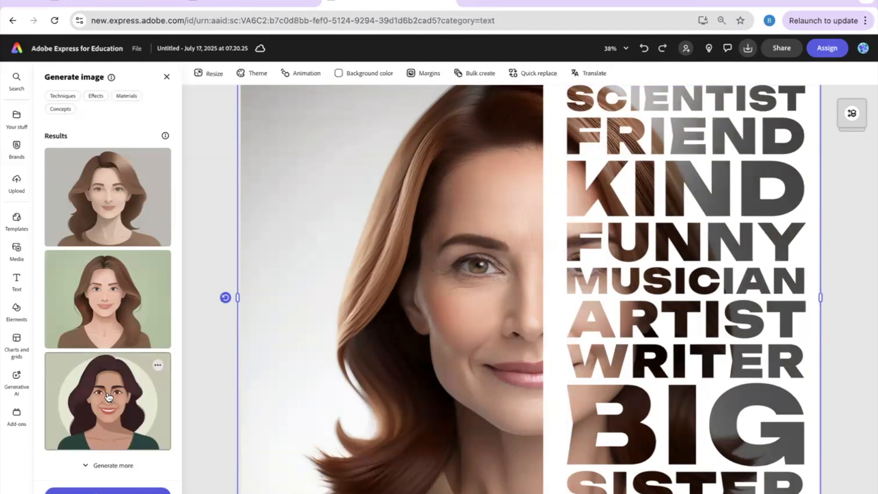
Add the headshot of the woman with glasses from the Desktop's Adobe folder as the style reference image.
{"action": "scroll", "coordinate": [79, 407], "scroll_direction": "up", "scroll_amount": 3}
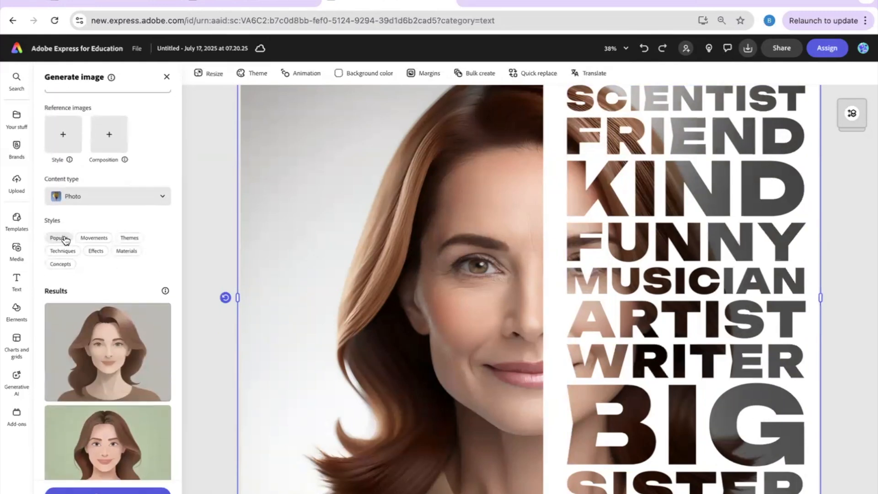
{"action": "left_click", "coordinate": [66, 239]}
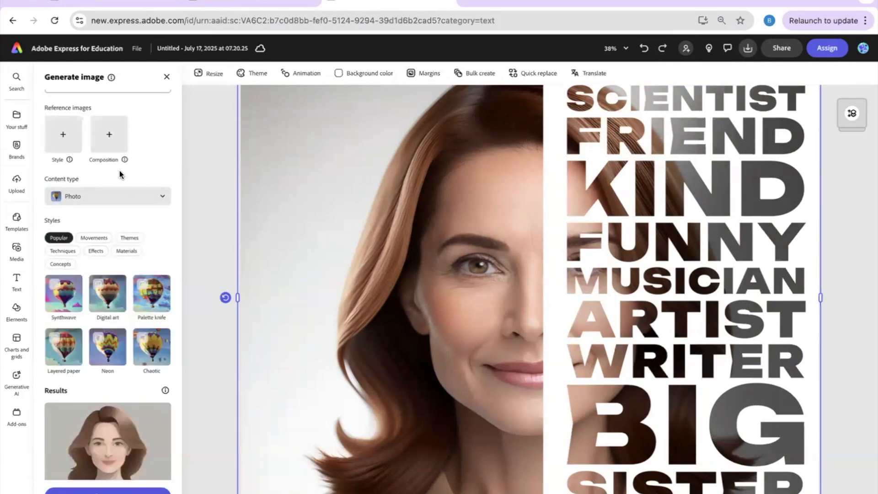
{"action": "left_click", "coordinate": [65, 133]}
{"action": "scroll", "coordinate": [360, 274], "scroll_direction": "down", "scroll_amount": 3}
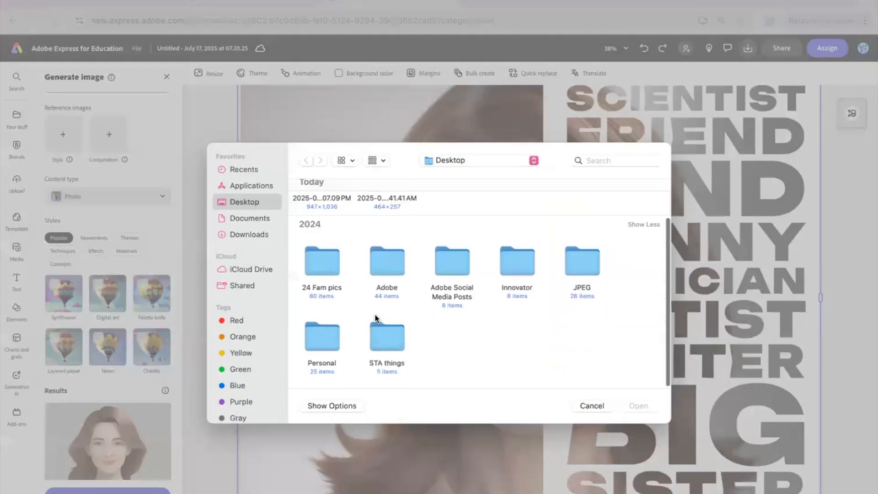
{"action": "double_click", "coordinate": [387, 263]}
{"action": "scroll", "coordinate": [360, 312], "scroll_direction": "down", "scroll_amount": 3}
{"action": "left_click", "coordinate": [381, 319]}
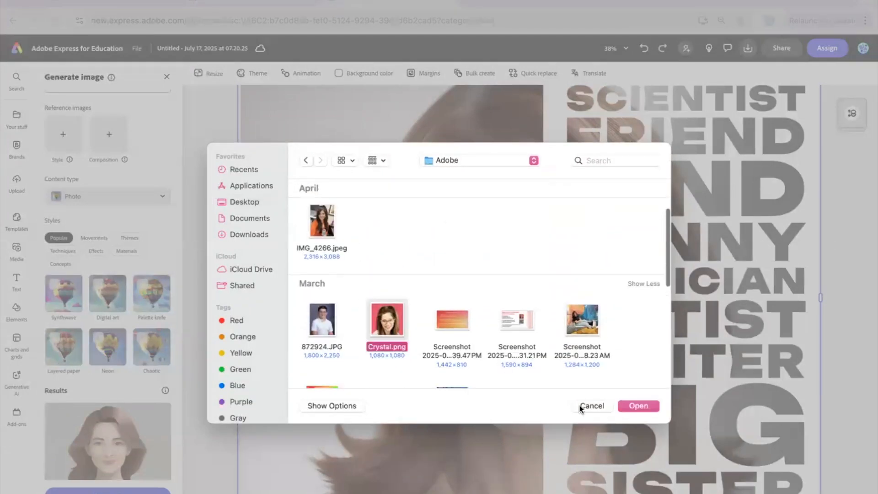
{"action": "left_click", "coordinate": [635, 406]}
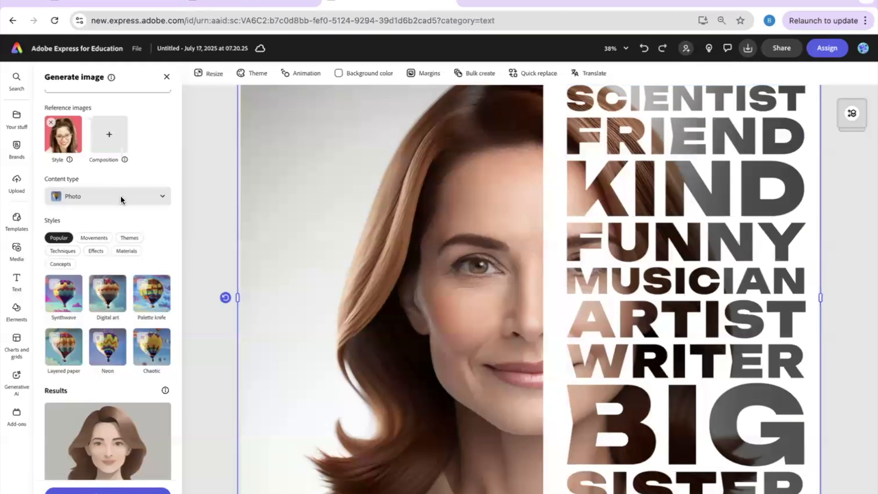
Generate the portraits again with the same prompt, the Photo content type and the headshot as style reference.
{"action": "scroll", "coordinate": [100, 210], "scroll_direction": "up", "scroll_amount": 2}
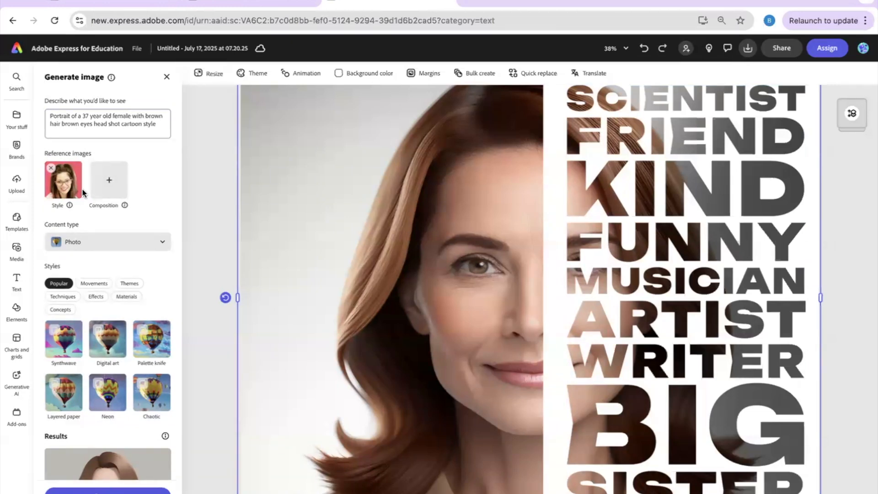
{"action": "left_click", "coordinate": [76, 129]}
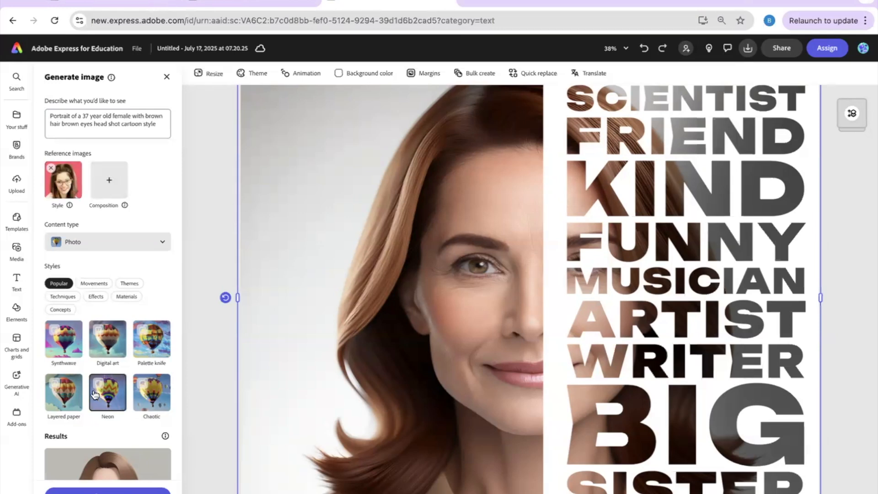
{"action": "left_click", "coordinate": [108, 491]}
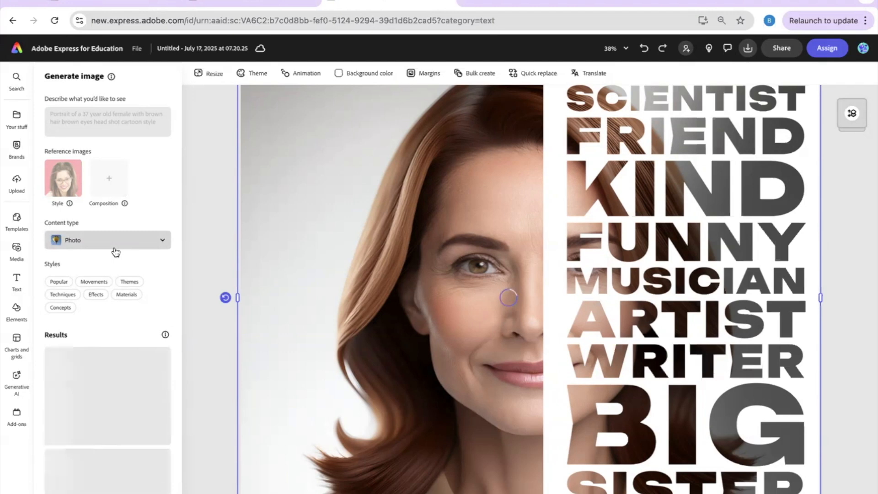
{"action": "scroll", "coordinate": [115, 252], "scroll_direction": "down", "scroll_amount": 1}
{"action": "scroll", "coordinate": [116, 252], "scroll_direction": "down", "scroll_amount": 1}
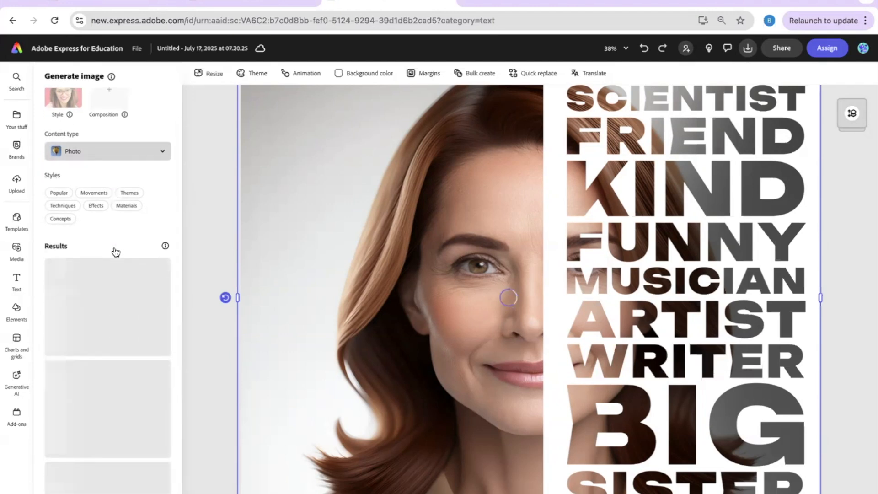
{"action": "scroll", "coordinate": [116, 252], "scroll_direction": "down", "scroll_amount": 1}
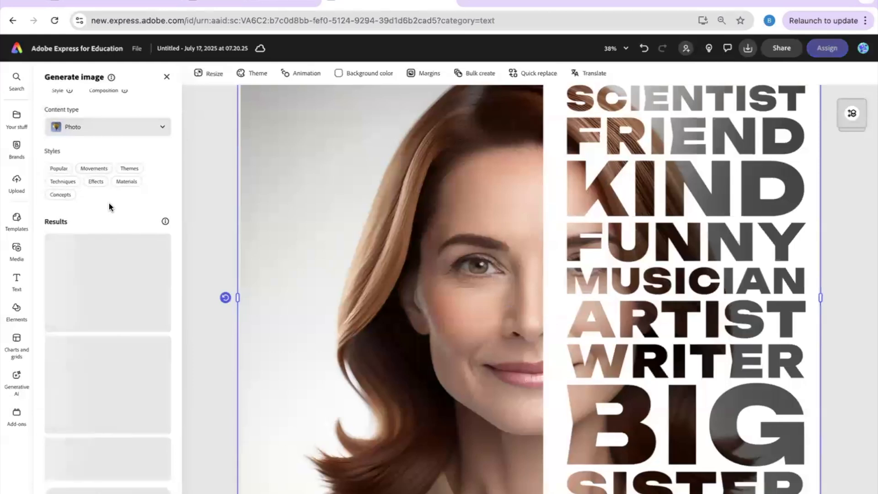
{"action": "scroll", "coordinate": [109, 207], "scroll_direction": "down", "scroll_amount": 3}
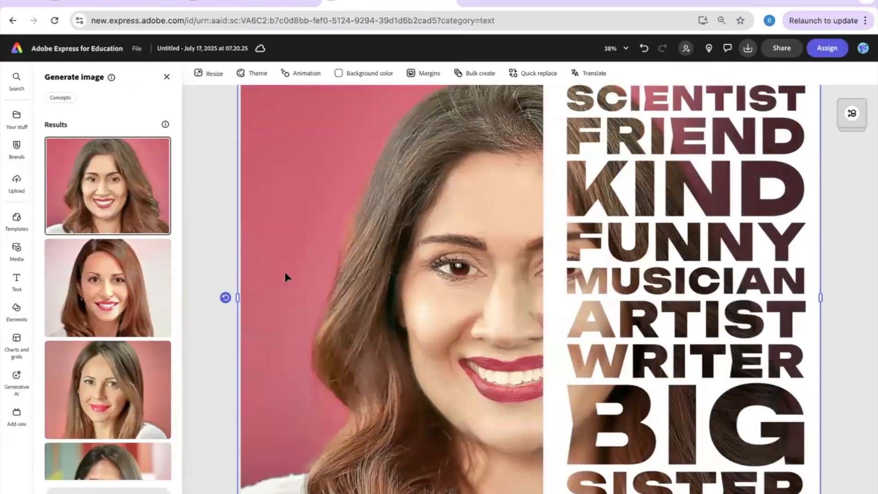
Look through the theme styles, then apply the fourth portrait, with dark hair and a blurred green background, to the poster.
{"action": "scroll", "coordinate": [285, 271], "scroll_direction": "up", "scroll_amount": 1}
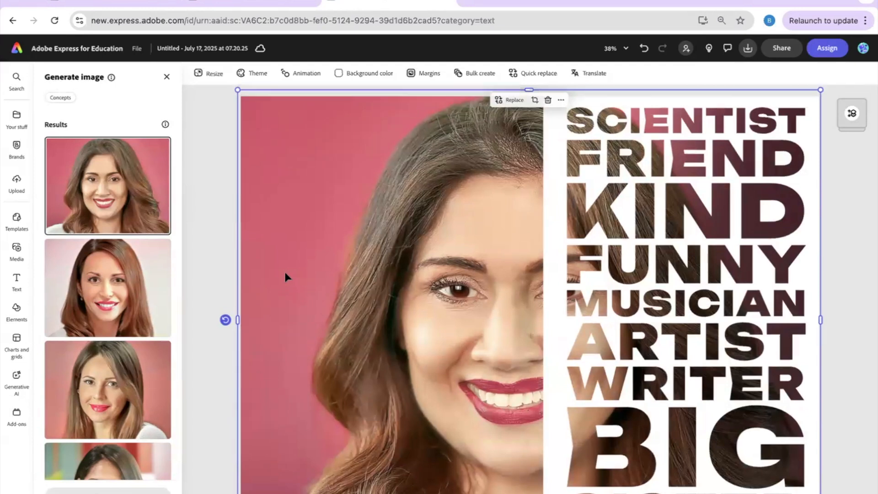
{"action": "scroll", "coordinate": [115, 192], "scroll_direction": "up", "scroll_amount": 4}
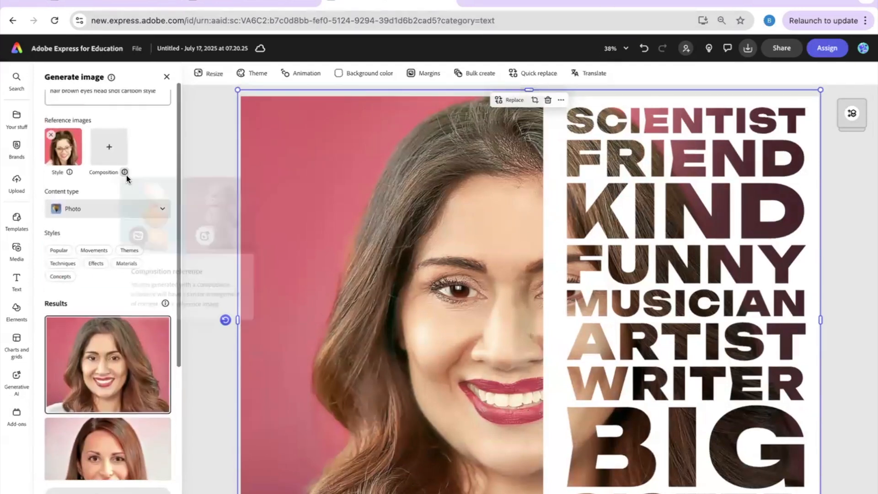
{"action": "left_click", "coordinate": [129, 250]}
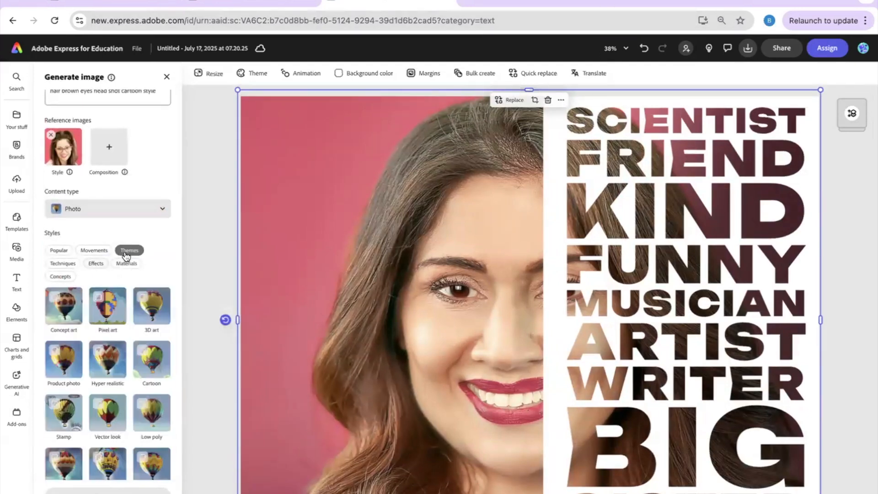
{"action": "scroll", "coordinate": [96, 389], "scroll_direction": "down", "scroll_amount": 3}
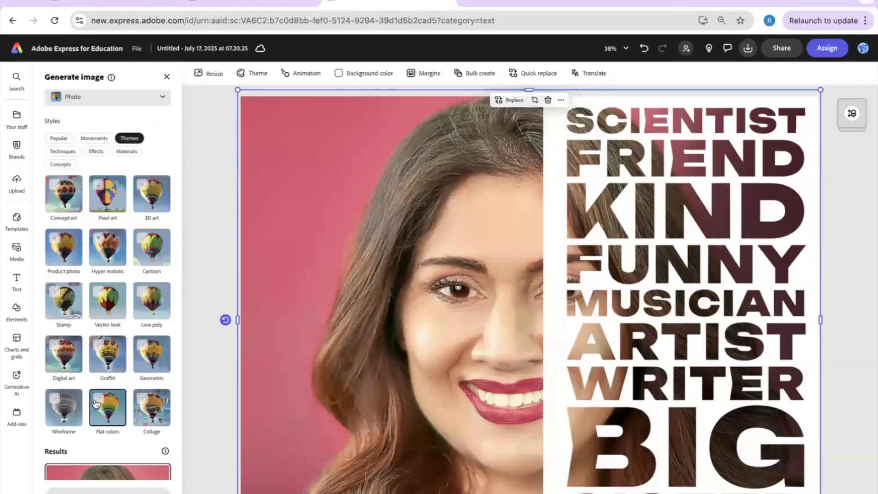
{"action": "scroll", "coordinate": [97, 404], "scroll_direction": "down", "scroll_amount": 1}
{"action": "scroll", "coordinate": [96, 403], "scroll_direction": "down", "scroll_amount": 10}
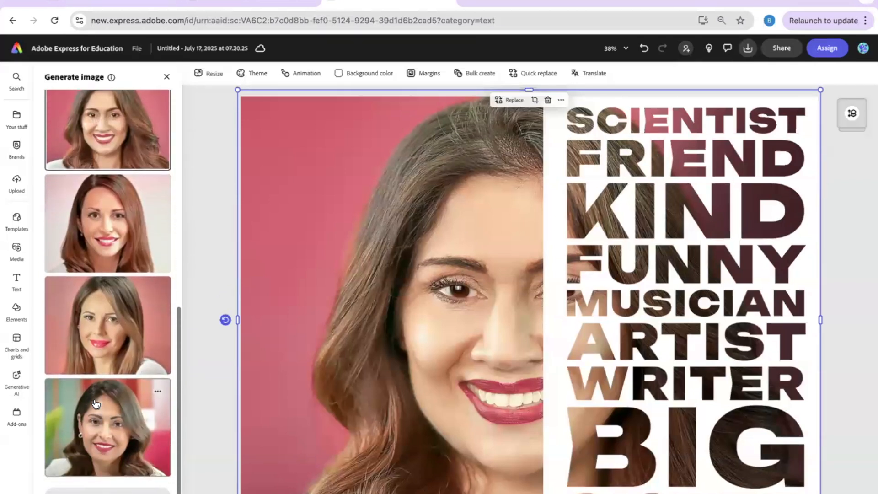
{"action": "left_click", "coordinate": [95, 403]}
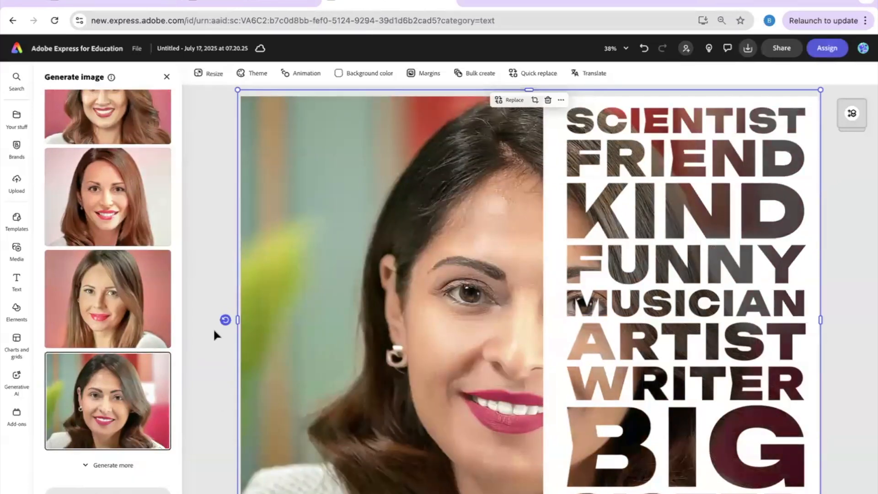
Generate the portraits again with the style reference image removed and the content type changed to Graphic.
{"action": "scroll", "coordinate": [59, 286], "scroll_direction": "up", "scroll_amount": 8}
{"action": "scroll", "coordinate": [59, 285], "scroll_direction": "up", "scroll_amount": 5}
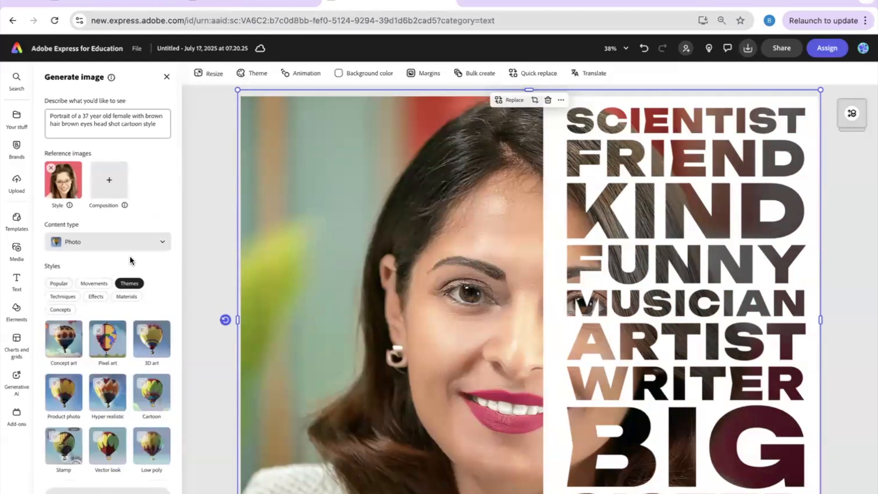
{"action": "scroll", "coordinate": [130, 260], "scroll_direction": "down", "scroll_amount": 5}
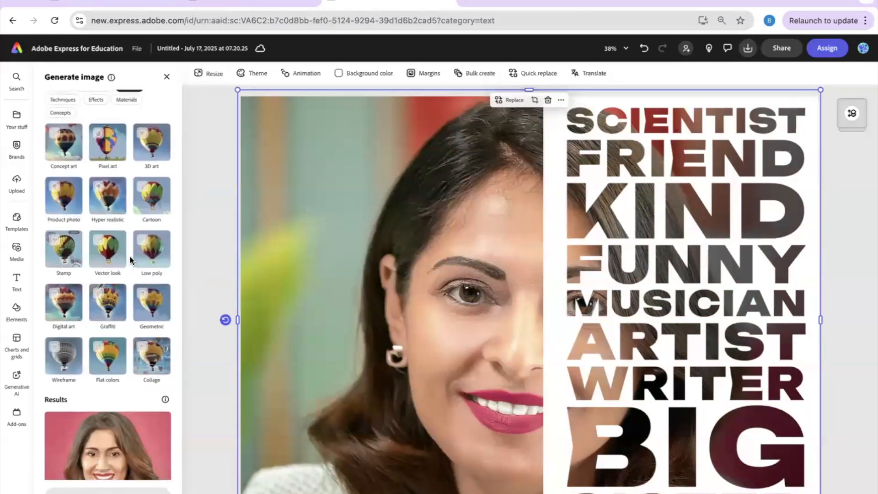
{"action": "scroll", "coordinate": [137, 242], "scroll_direction": "up", "scroll_amount": 5}
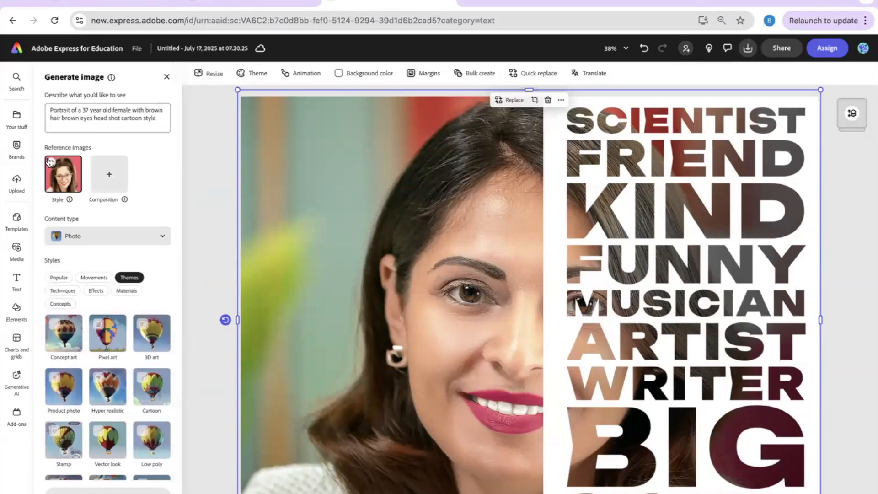
{"action": "left_click", "coordinate": [51, 162]}
{"action": "left_click", "coordinate": [146, 235]}
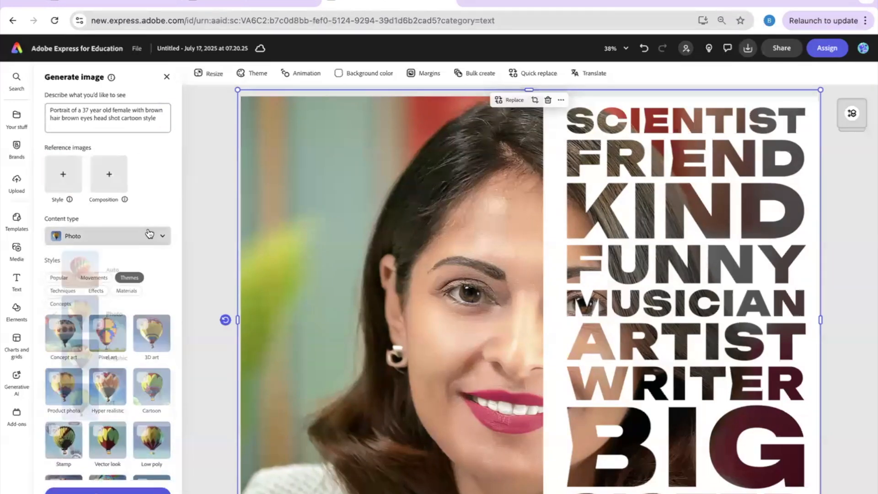
{"action": "left_click", "coordinate": [143, 365]}
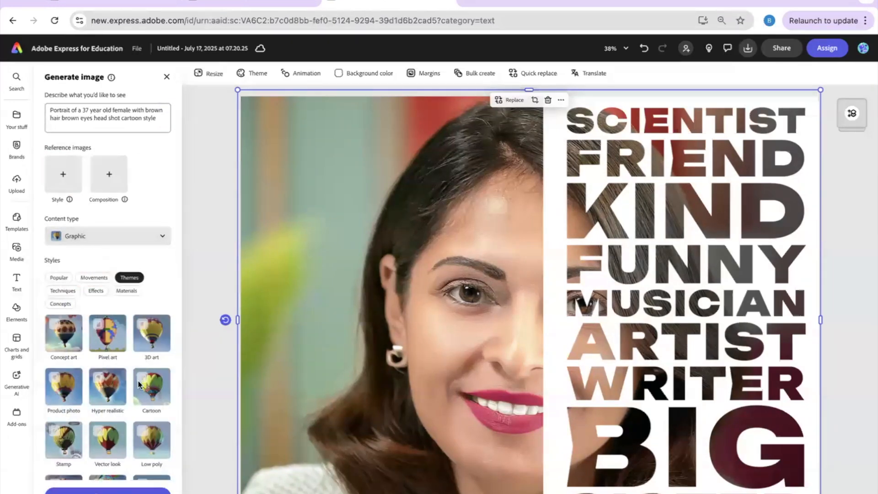
{"action": "left_click", "coordinate": [107, 491]}
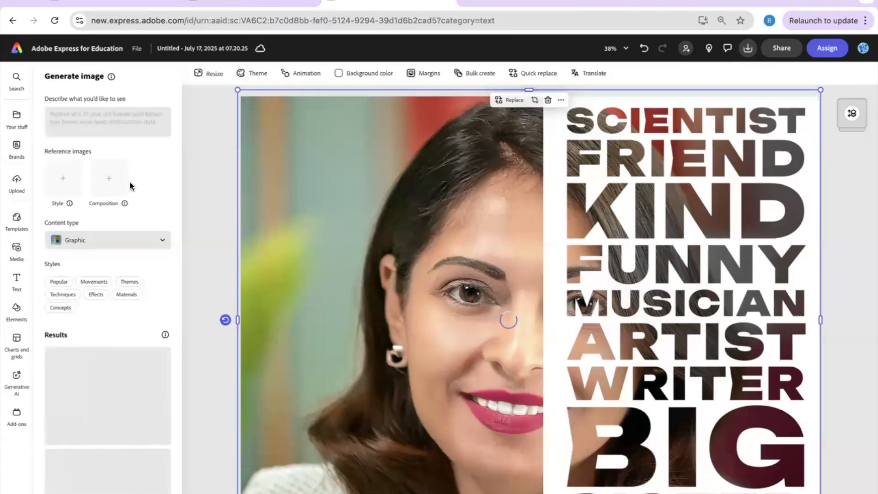
Apply the fourth Graphic portrait, with long wavy brown hair, to the poster and generate more portraits.
{"action": "scroll", "coordinate": [123, 184], "scroll_direction": "down", "scroll_amount": 3}
{"action": "scroll", "coordinate": [123, 178], "scroll_direction": "down", "scroll_amount": 4}
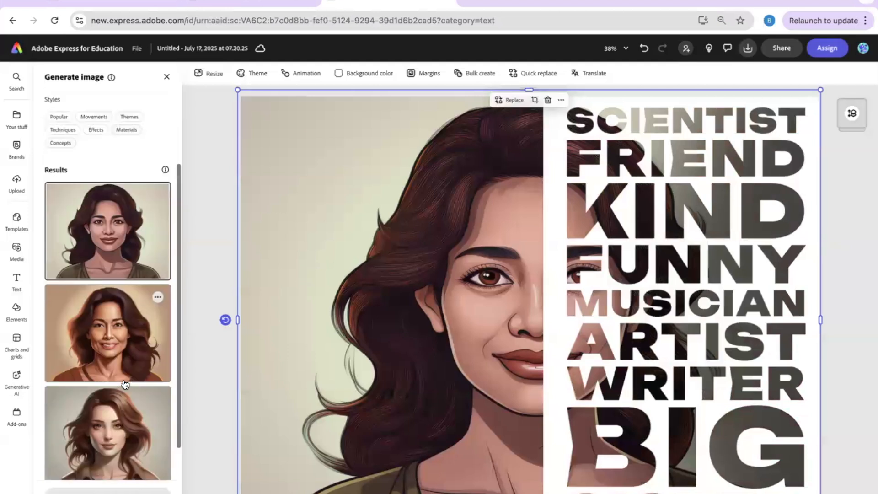
{"action": "scroll", "coordinate": [124, 383], "scroll_direction": "down", "scroll_amount": 1}
{"action": "left_click", "coordinate": [125, 384]}
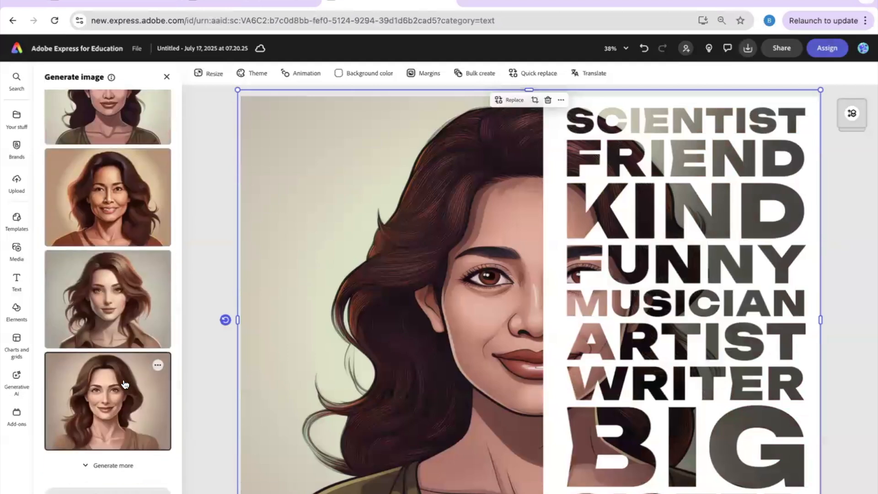
{"action": "scroll", "coordinate": [124, 384], "scroll_direction": "up", "scroll_amount": 1}
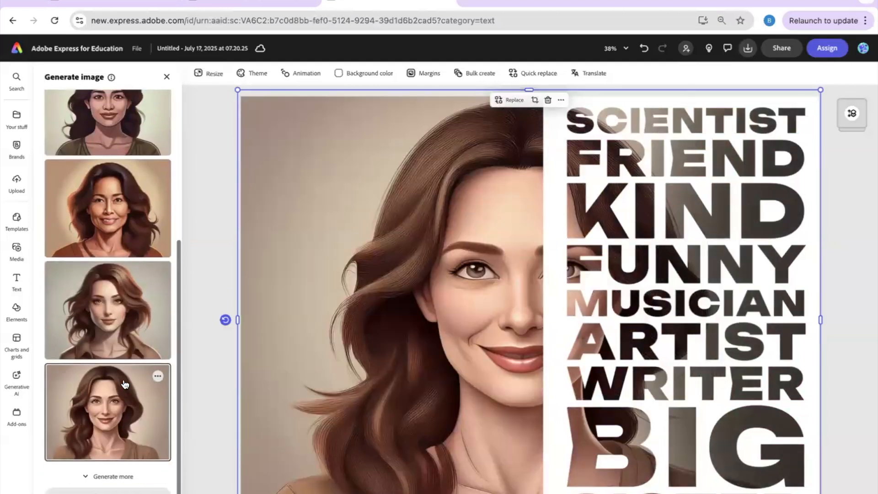
{"action": "scroll", "coordinate": [124, 385], "scroll_direction": "down", "scroll_amount": 1}
{"action": "left_click", "coordinate": [106, 462]}
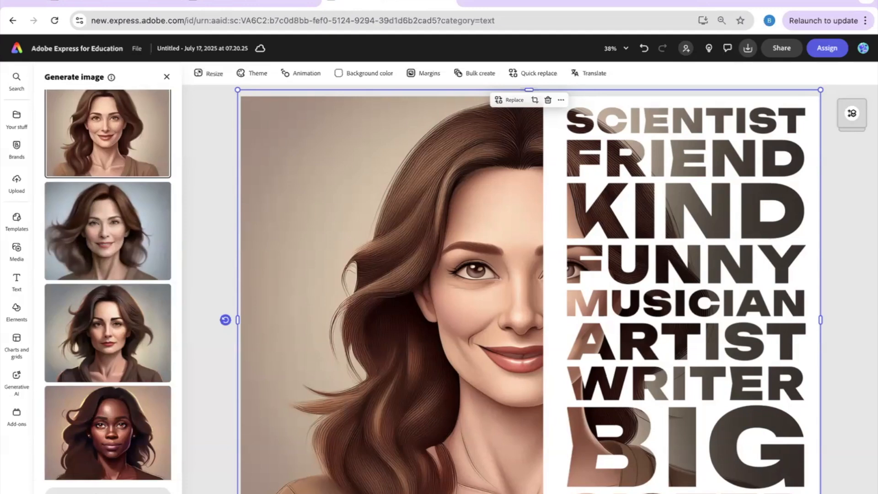
Generate more Graphic portraits and apply the new blue-eyed one with wavy brown hair and brown top to the poster.
{"action": "scroll", "coordinate": [145, 295], "scroll_direction": "down", "scroll_amount": 3}
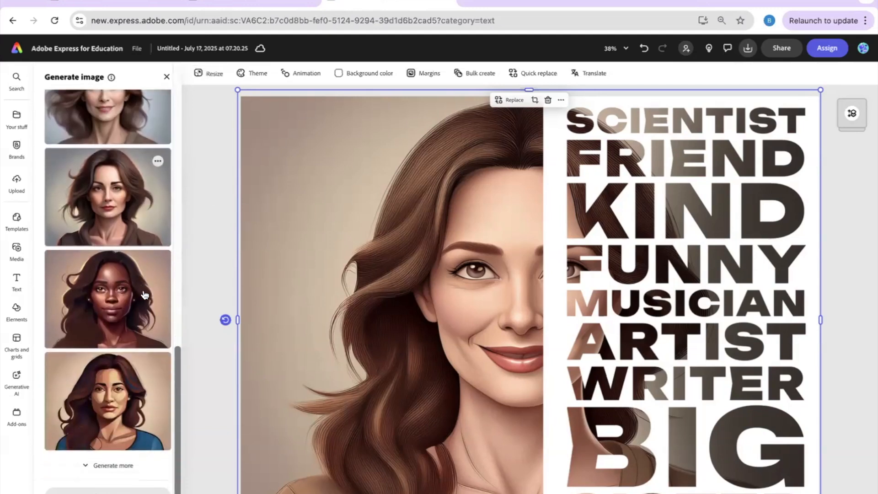
{"action": "left_click", "coordinate": [121, 463]}
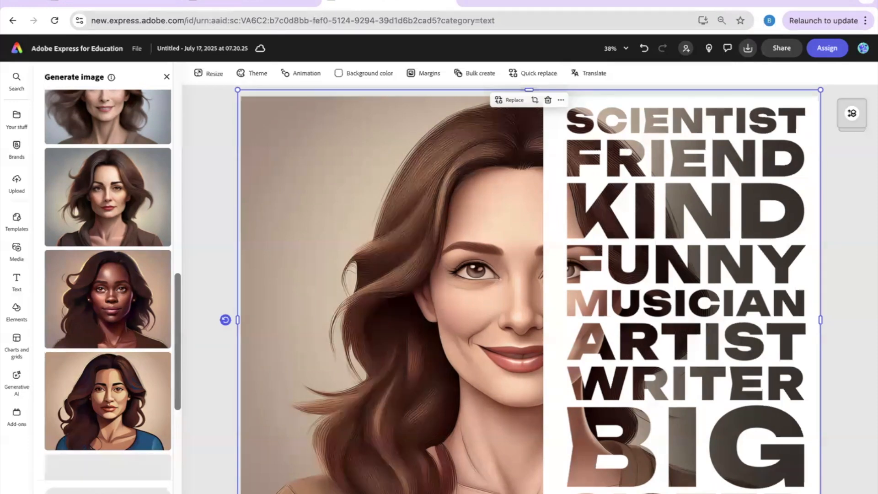
{"action": "scroll", "coordinate": [105, 320], "scroll_direction": "down", "scroll_amount": 10}
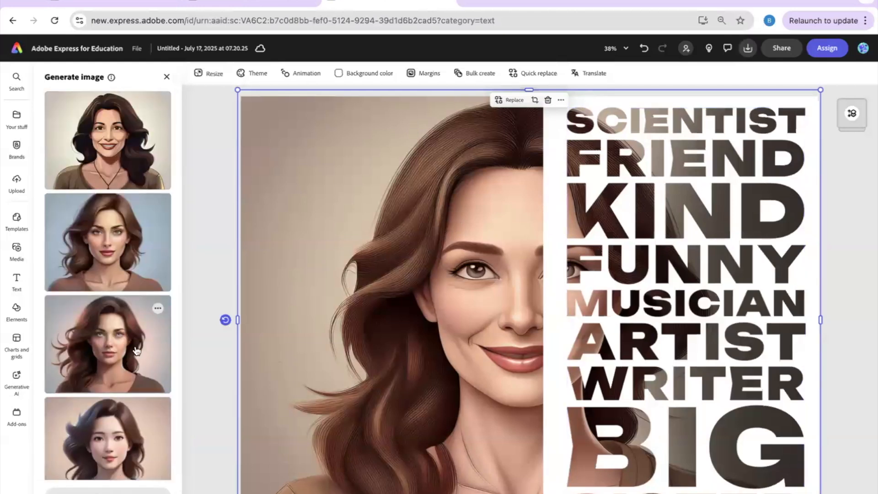
{"action": "left_click", "coordinate": [136, 351]}
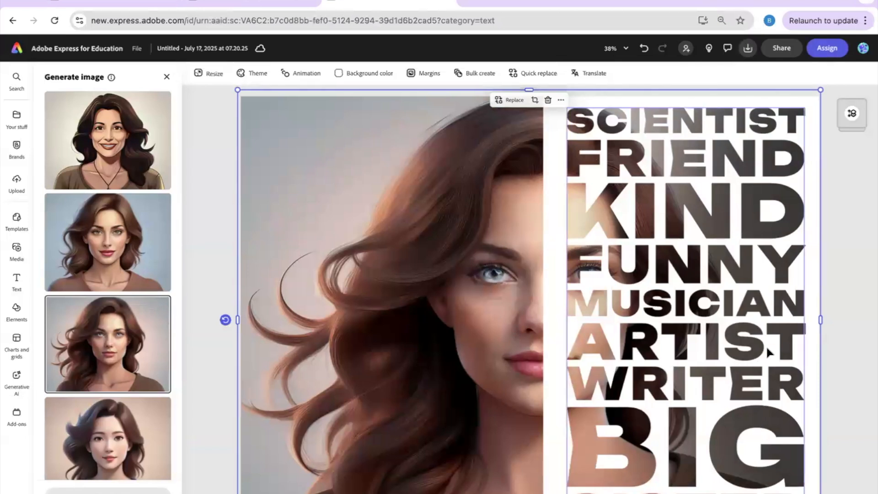
Replace the word SCIENTIST in the poster's word list with STRONG.
{"action": "left_click", "coordinate": [736, 270]}
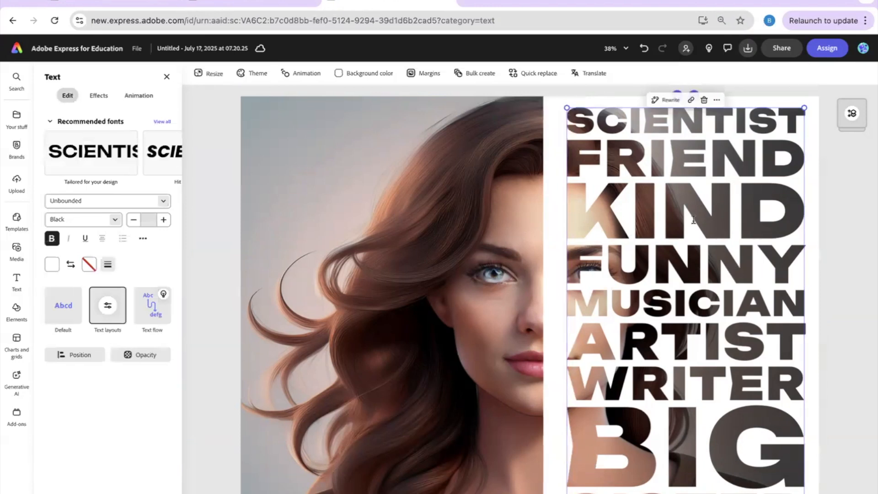
{"action": "left_click", "coordinate": [388, 302]}
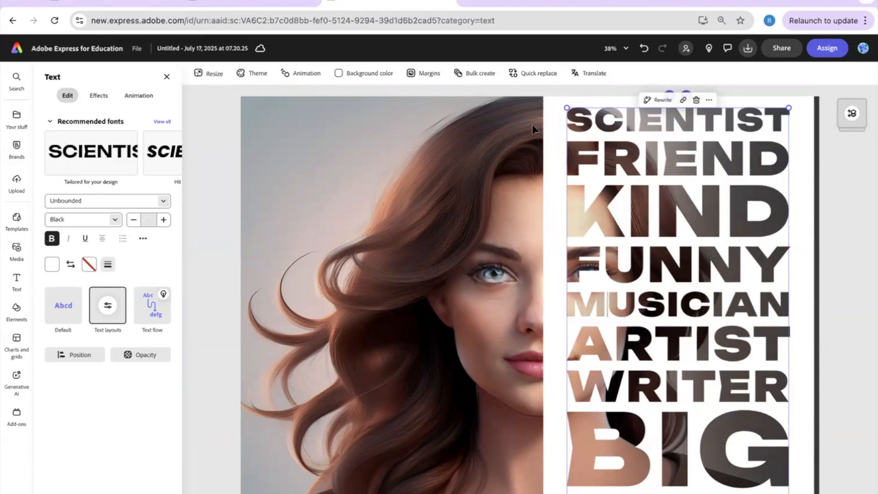
{"action": "left_click", "coordinate": [560, 131]}
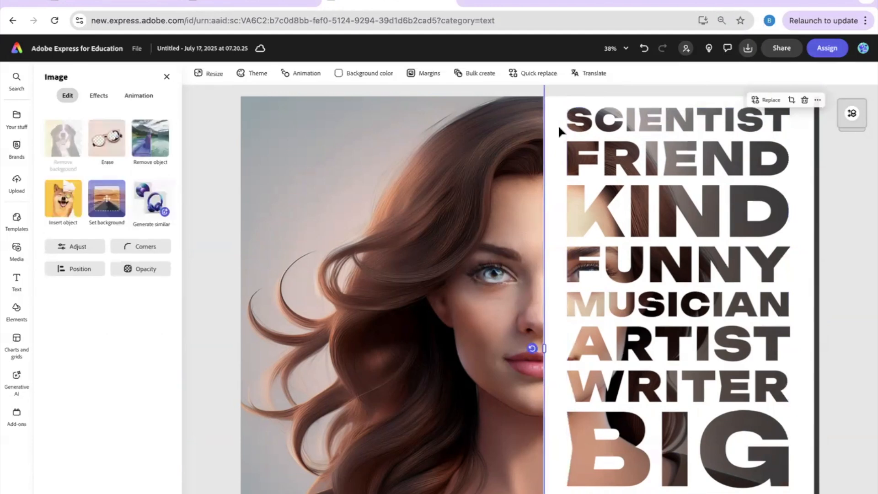
{"action": "left_click", "coordinate": [589, 129]}
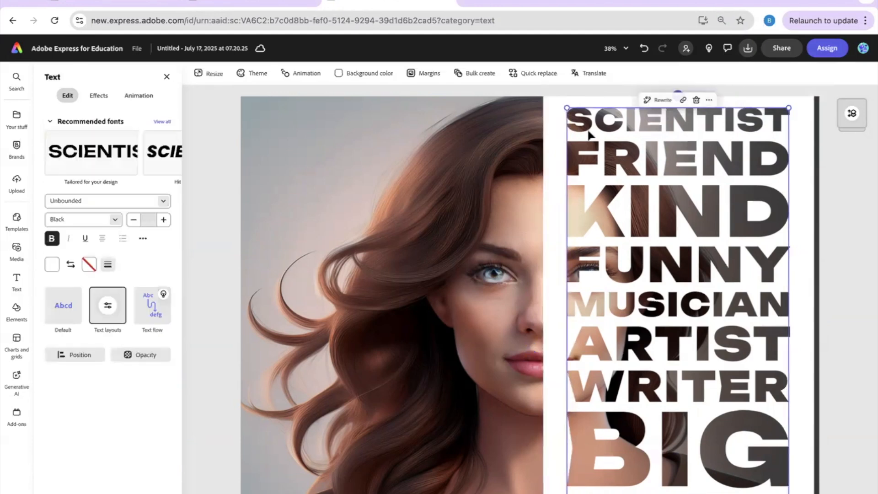
{"action": "double_click", "coordinate": [589, 129]}
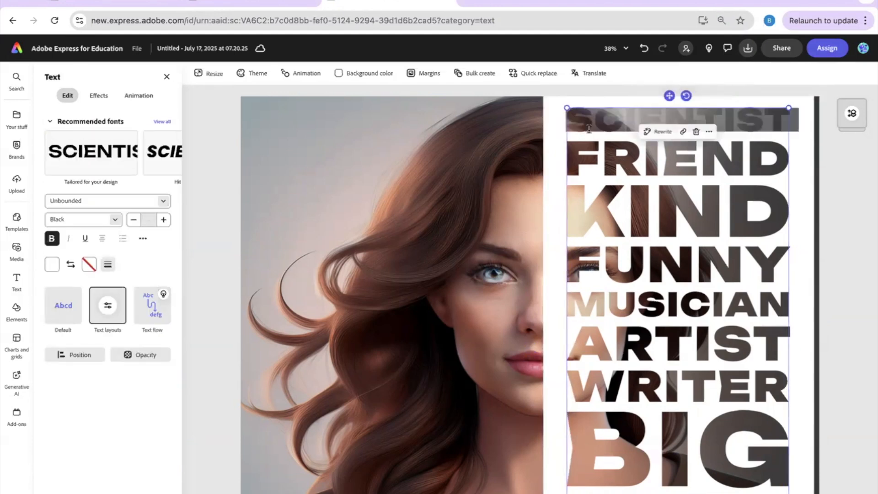
{"action": "type", "text": "STRONG"}
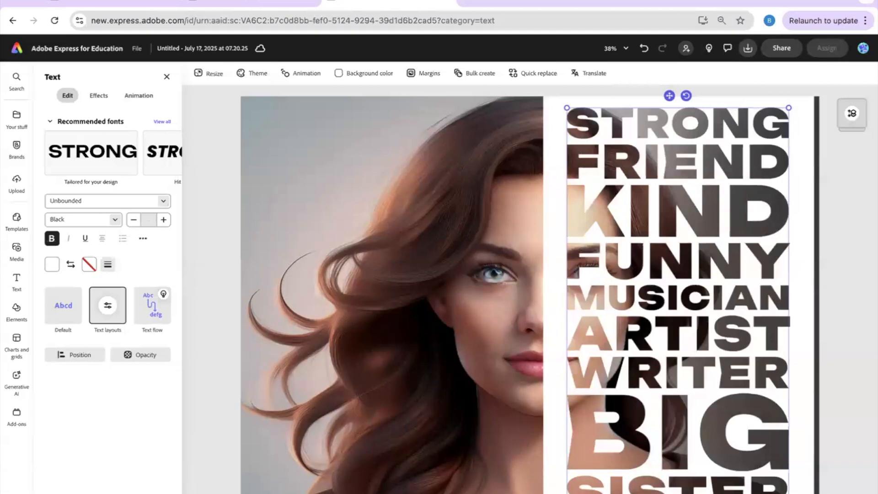
{"action": "key", "text": "Escape"}
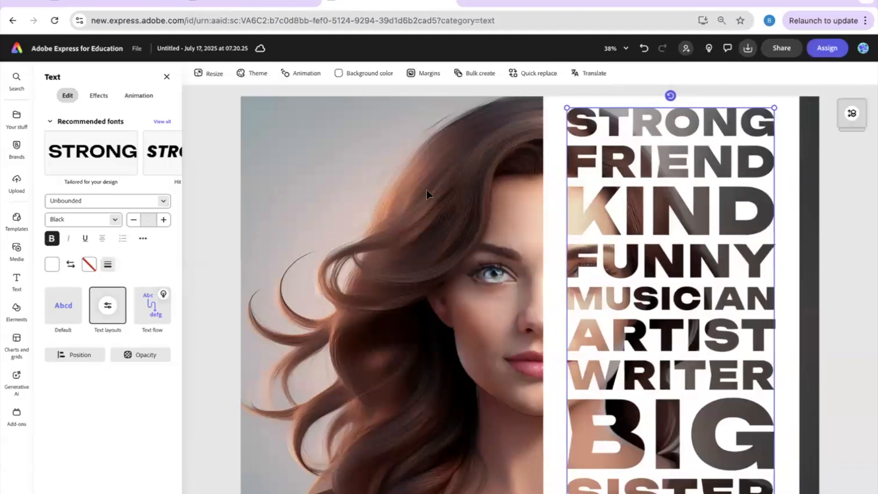
Select the poster's word list and browse the recommended fonts for it.
{"action": "left_click", "coordinate": [555, 143]}
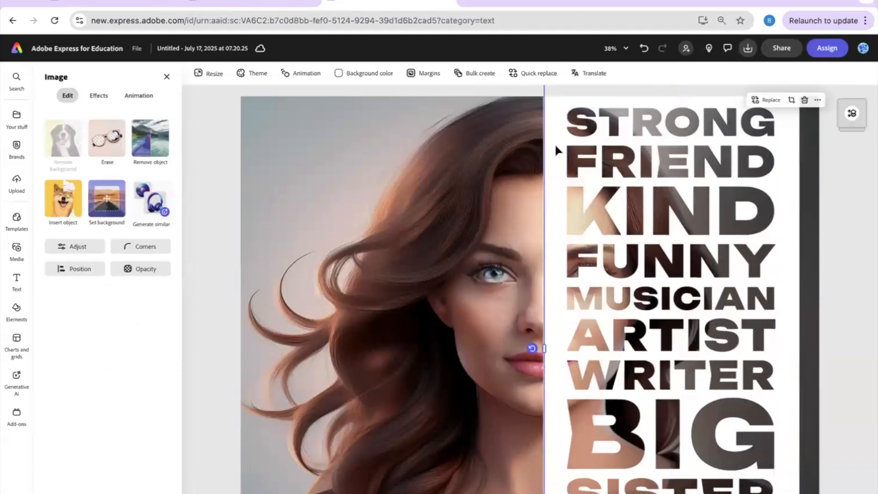
{"action": "left_click_drag", "start_coordinate": [554, 138], "coordinate": [547, 135]}
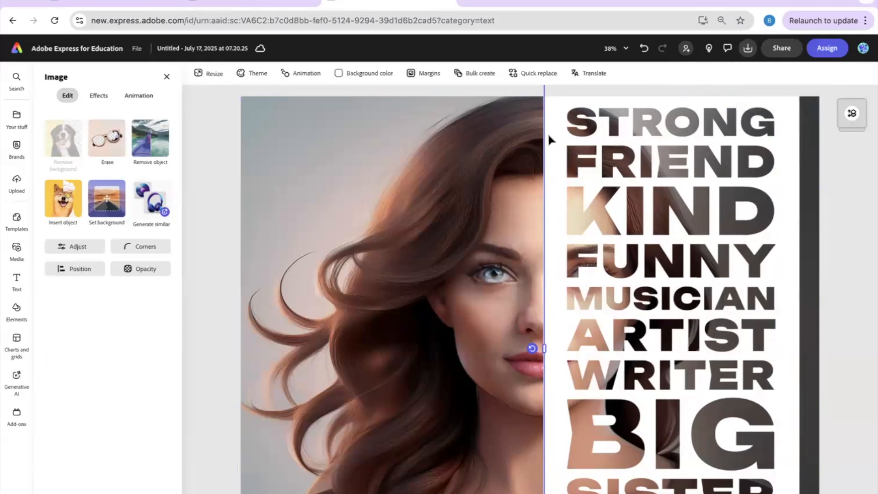
{"action": "left_click", "coordinate": [586, 137]}
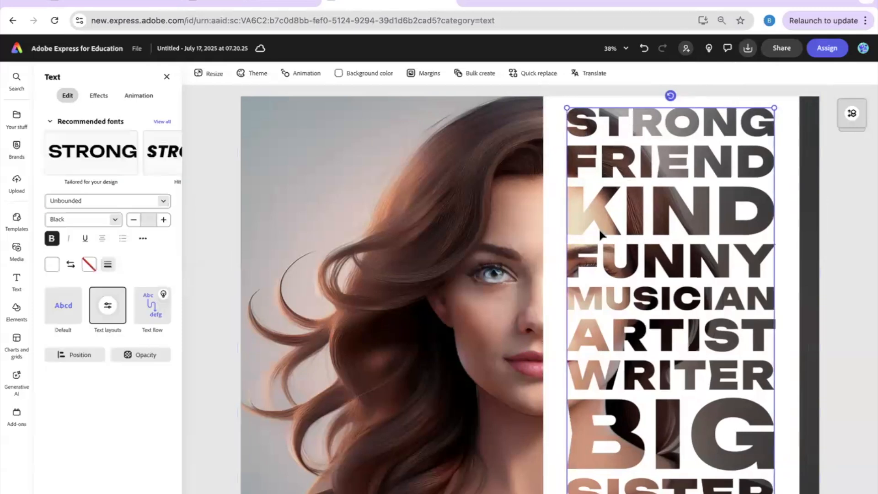
{"action": "scroll", "coordinate": [612, 131], "scroll_direction": "down", "scroll_amount": 1}
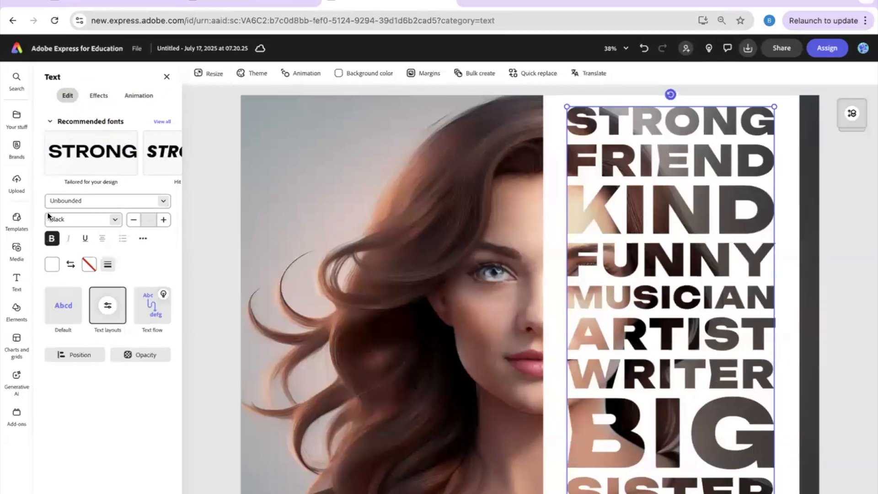
{"action": "left_click", "coordinate": [162, 124]}
{"action": "scroll", "coordinate": [143, 292], "scroll_direction": "down", "scroll_amount": 3}
{"action": "scroll", "coordinate": [144, 295], "scroll_direction": "down", "scroll_amount": 2}
{"action": "scroll", "coordinate": [144, 296], "scroll_direction": "up", "scroll_amount": 5}
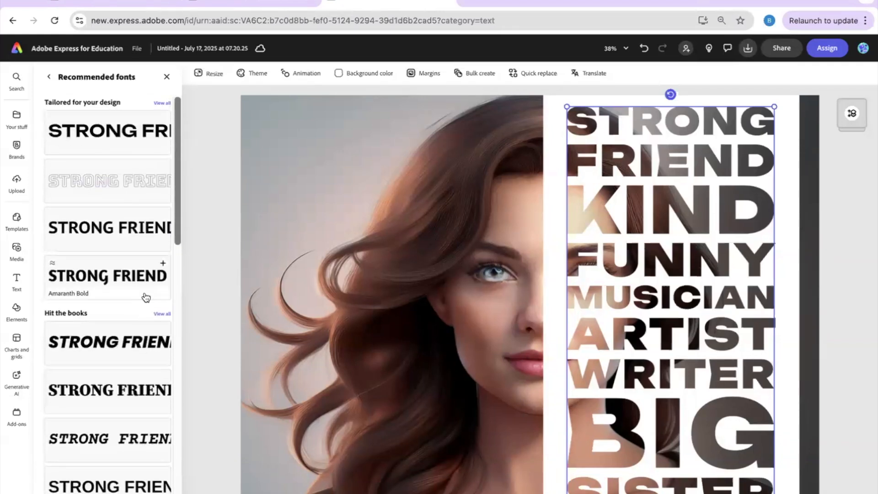
{"action": "left_click", "coordinate": [49, 76]}
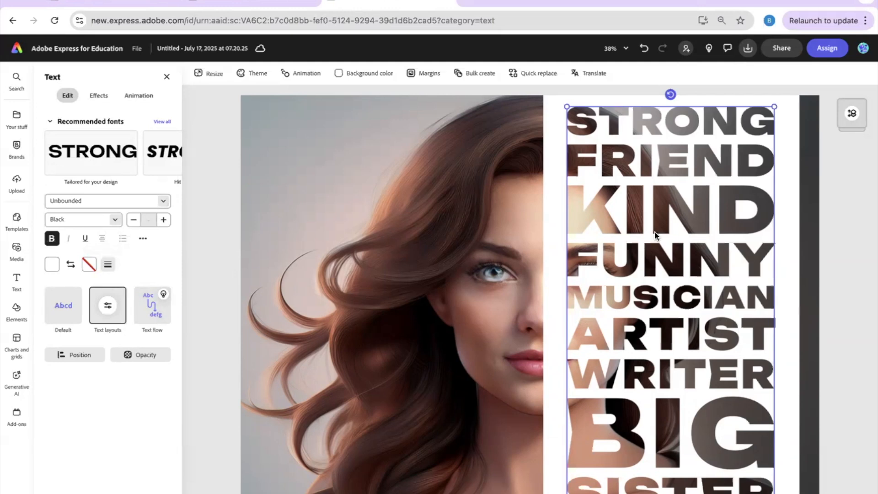
Replace the word FUNNY in the poster's word list with CREATIVE.
{"action": "double_click", "coordinate": [666, 124]}
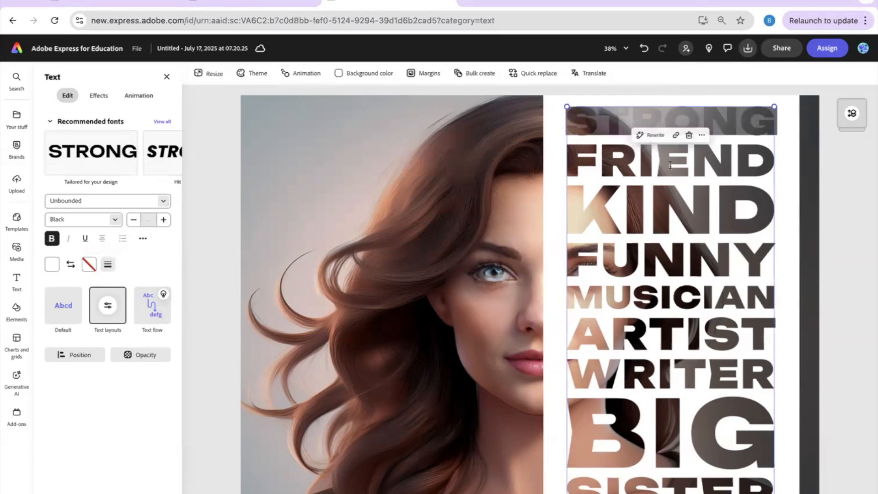
{"action": "key", "text": "Escape"}
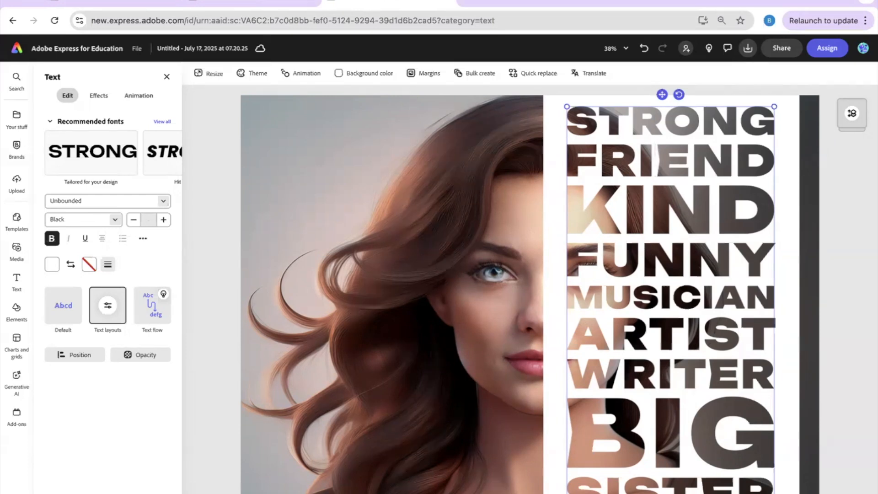
{"action": "double_click", "coordinate": [654, 252]}
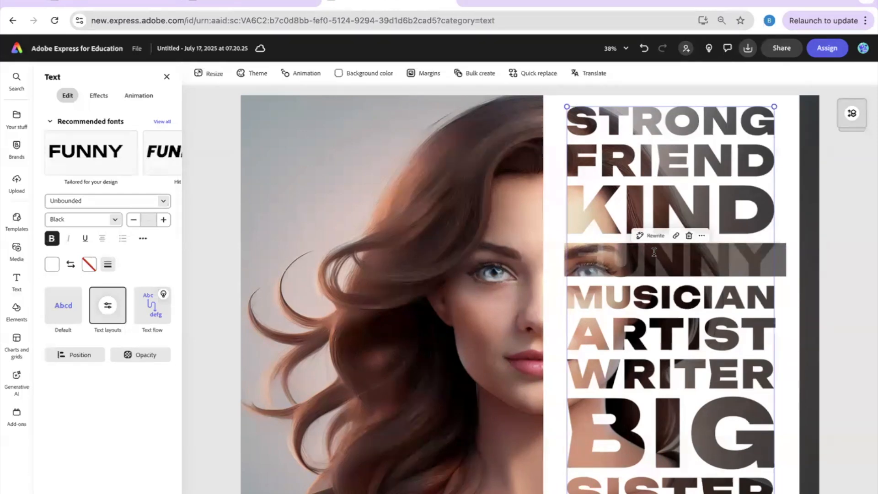
{"action": "type", "text": "CREATIVE"}
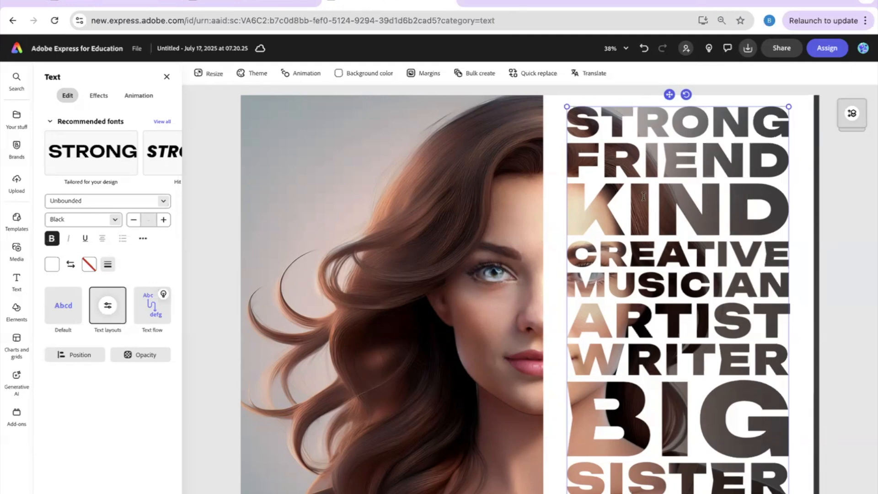
{"action": "left_click", "coordinate": [481, 229]}
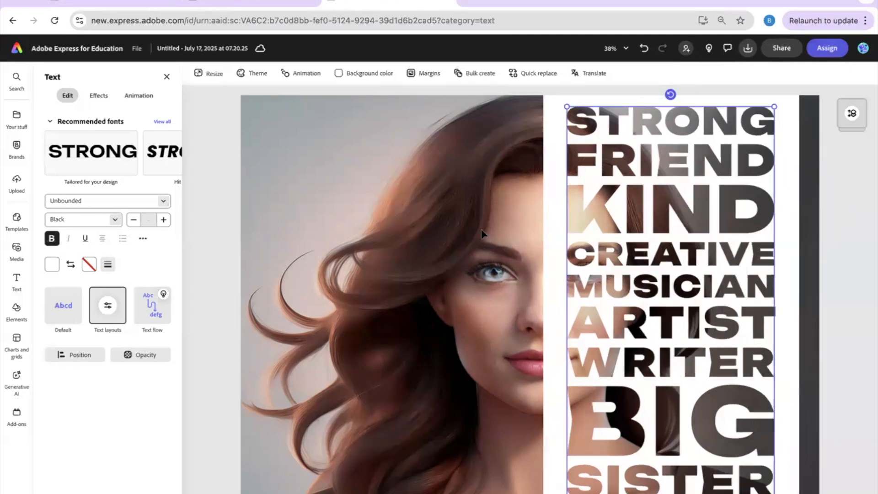
{"action": "left_click", "coordinate": [481, 229]}
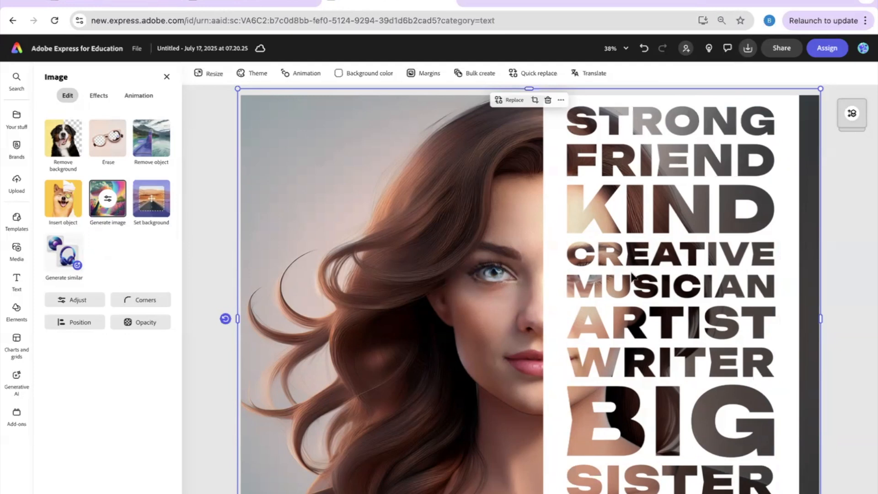
{"action": "left_click", "coordinate": [655, 267]}
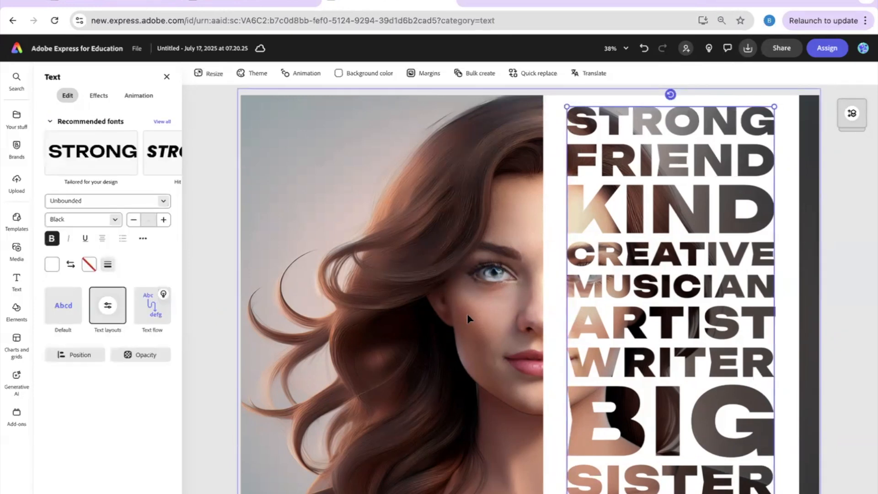
{"action": "scroll", "coordinate": [467, 315], "scroll_direction": "down", "scroll_amount": 1}
{"action": "scroll", "coordinate": [468, 314], "scroll_direction": "up", "scroll_amount": 1}
{"action": "scroll", "coordinate": [329, 276], "scroll_direction": "down", "scroll_amount": 1}
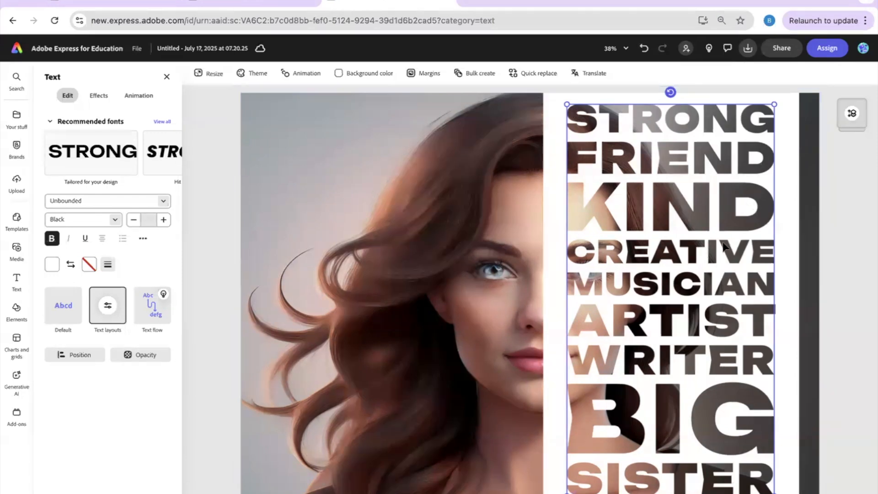
{"action": "left_click", "coordinate": [648, 305]}
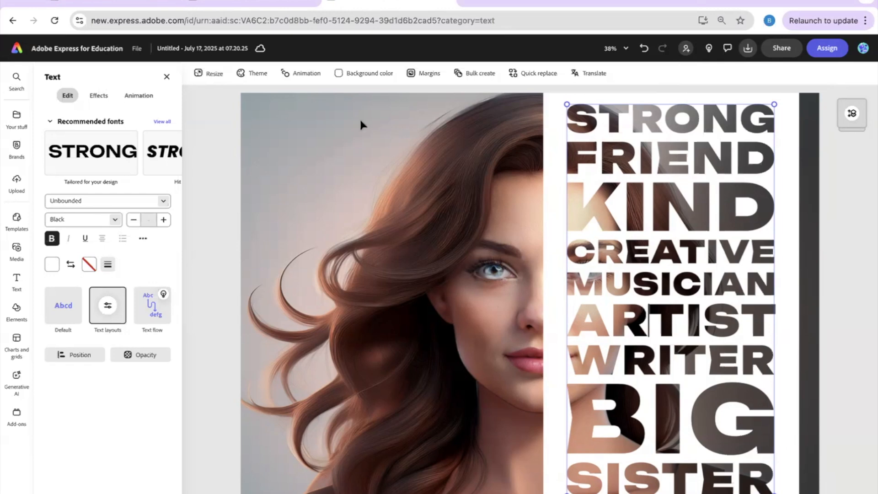
{"action": "left_click", "coordinate": [452, 218]}
{"action": "left_click", "coordinate": [452, 218]}
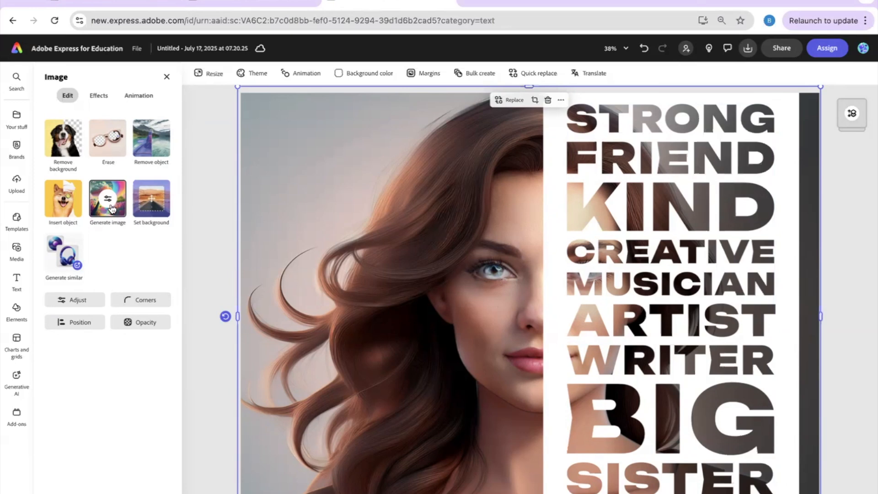
{"action": "left_click", "coordinate": [111, 208]}
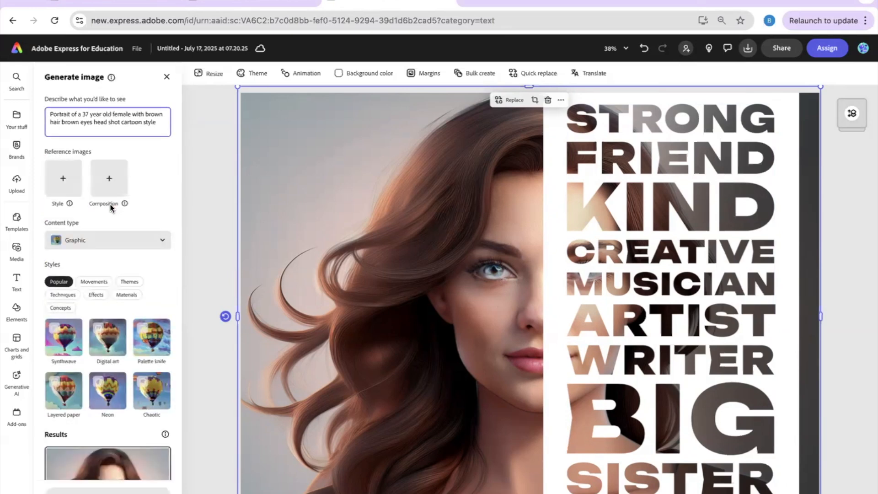
{"action": "left_click", "coordinate": [166, 78]}
{"action": "left_click", "coordinate": [209, 188]}
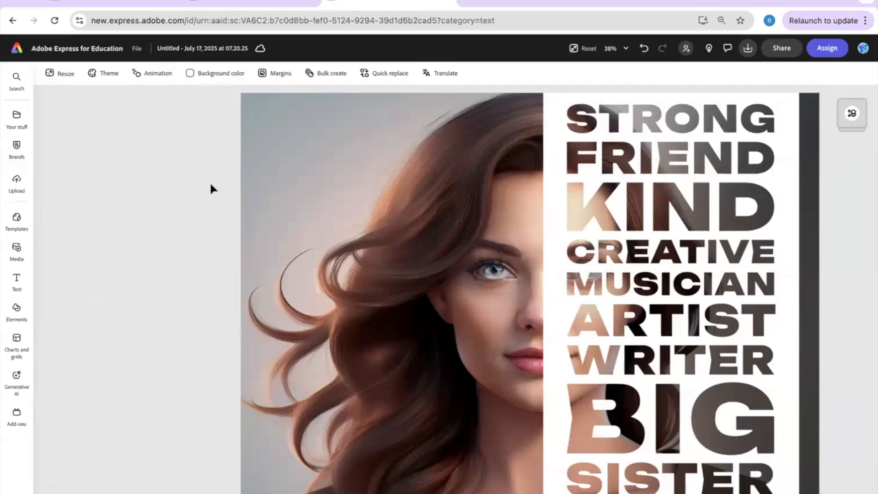
Choose the Synthwave style for the portrait's image generation and add "superhero" after "female" in the prompt.
{"action": "left_click", "coordinate": [365, 198]}
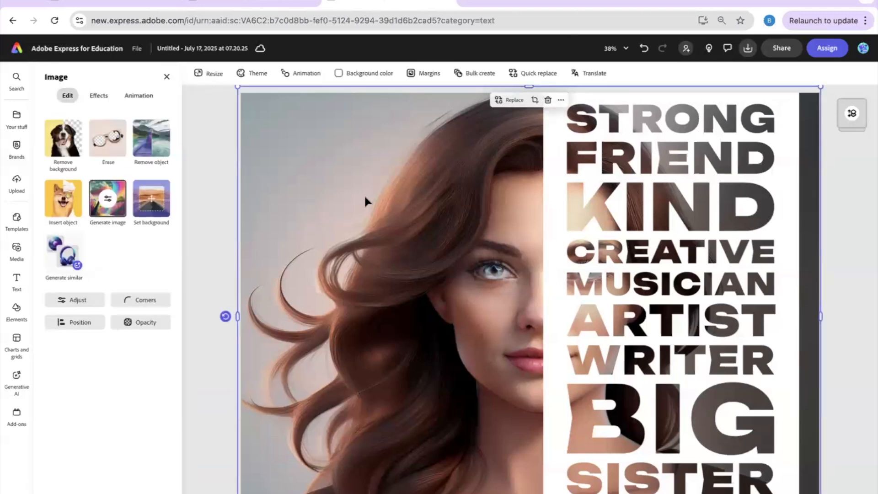
{"action": "left_click", "coordinate": [108, 201]}
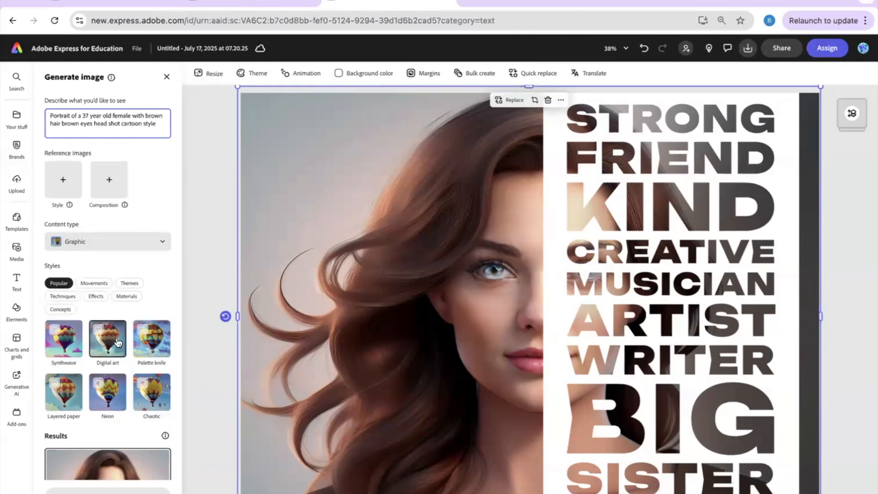
{"action": "left_click", "coordinate": [70, 339]}
{"action": "left_click", "coordinate": [114, 109]}
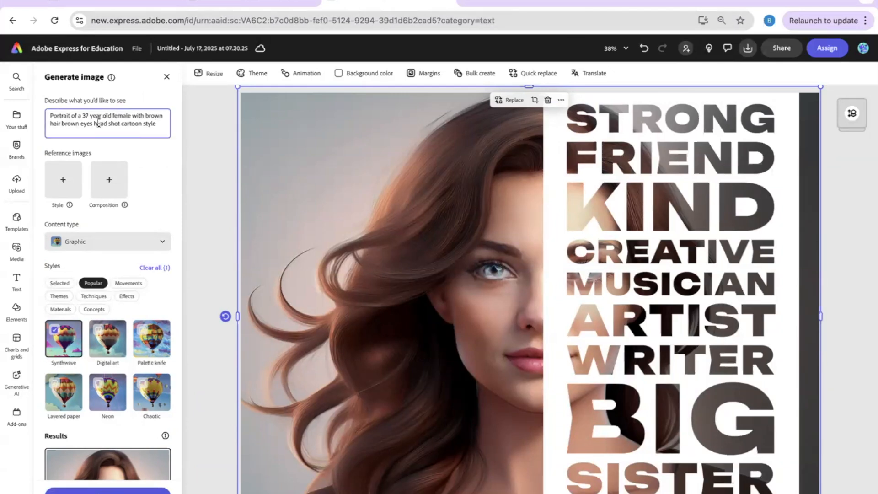
{"action": "left_click", "coordinate": [133, 114]}
{"action": "type", "text": "superher"}
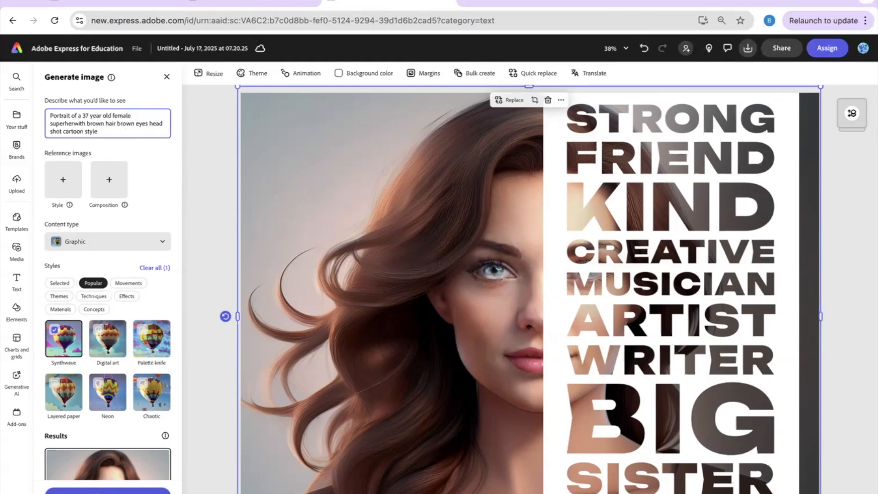
{"action": "type", "text": "o"}
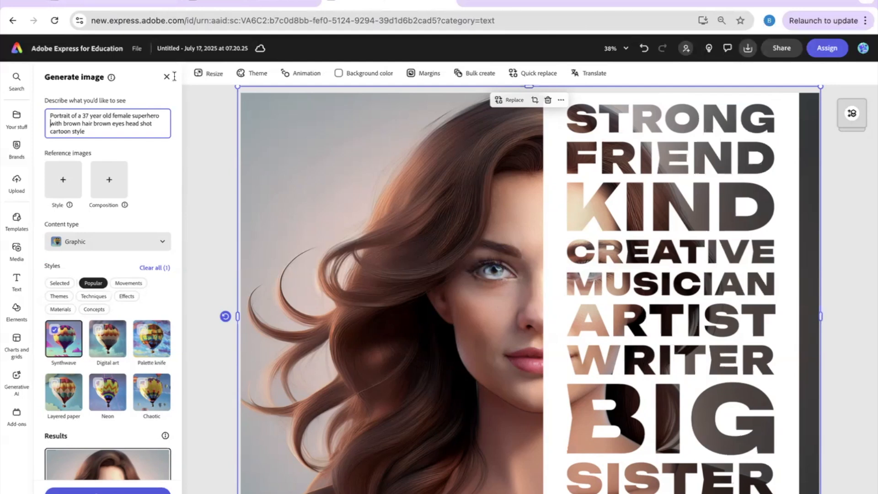
{"action": "scroll", "coordinate": [142, 170], "scroll_direction": "down", "scroll_amount": 1}
{"action": "scroll", "coordinate": [142, 170], "scroll_direction": "up", "scroll_amount": 1}
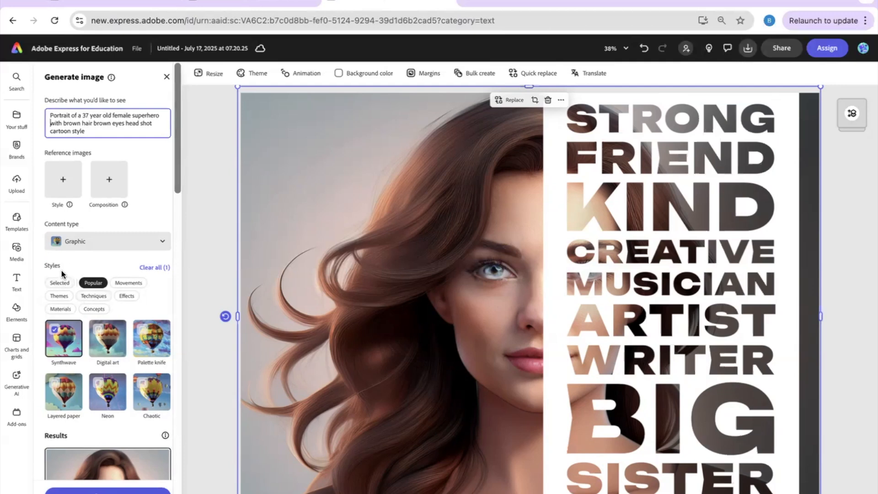
Generate the female superhero portrait in the Synthwave style and look through the generated results.
{"action": "left_click", "coordinate": [88, 284]}
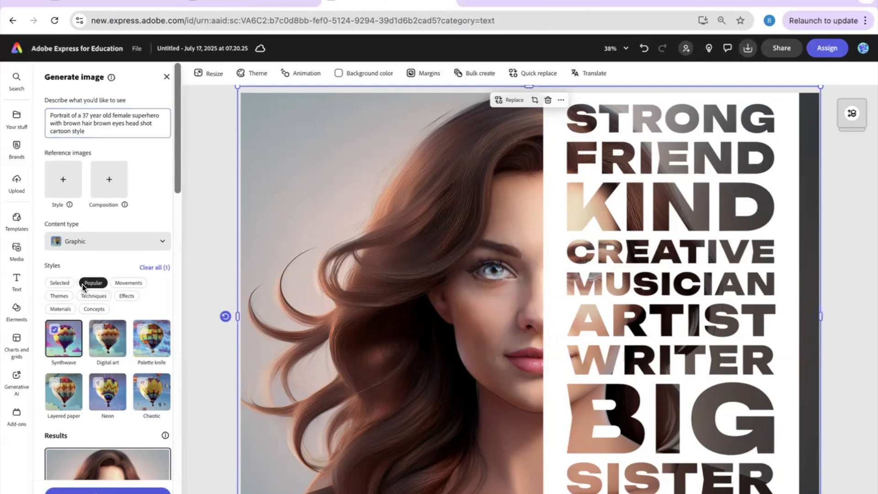
{"action": "left_click", "coordinate": [121, 492]}
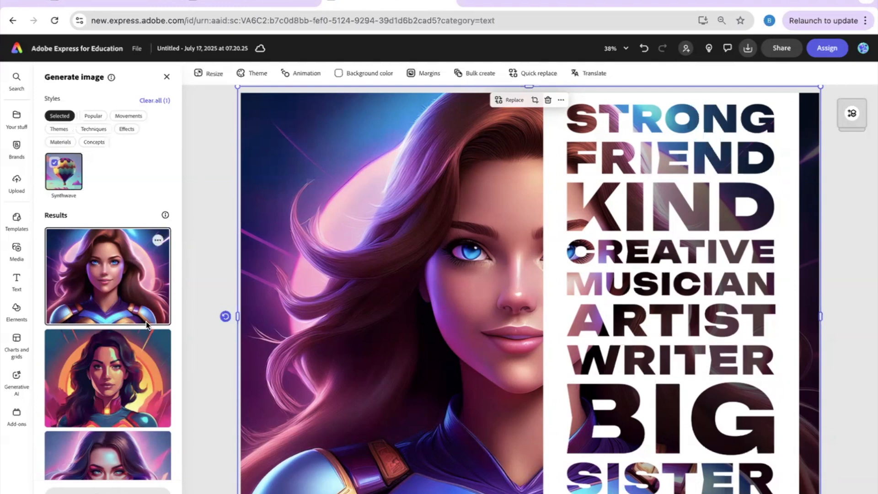
{"action": "scroll", "coordinate": [126, 358], "scroll_direction": "down", "scroll_amount": 4}
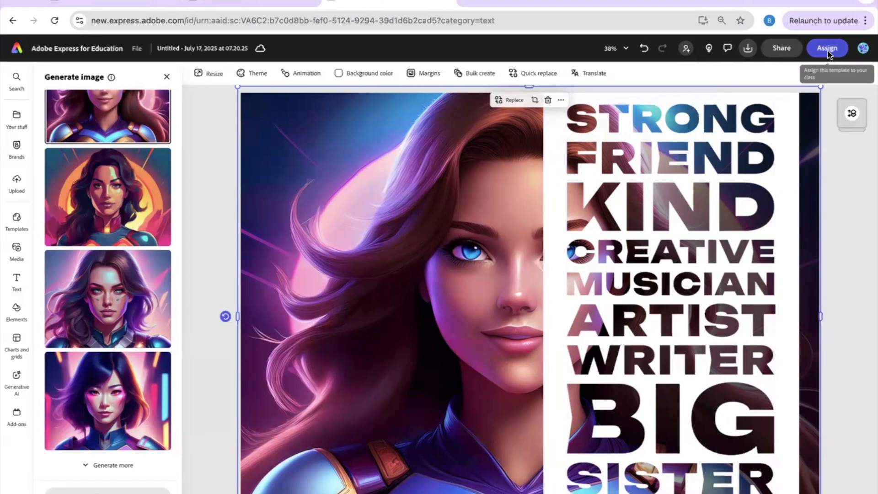
{"action": "scroll", "coordinate": [799, 156], "scroll_direction": "down", "scroll_amount": 1}
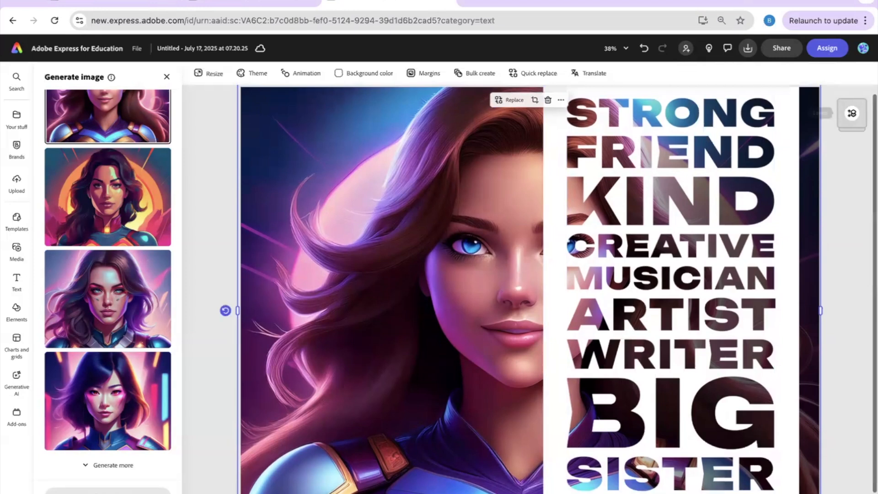
Start a class assignment from the poster and title it "Superhero project".
{"action": "left_click", "coordinate": [831, 49]}
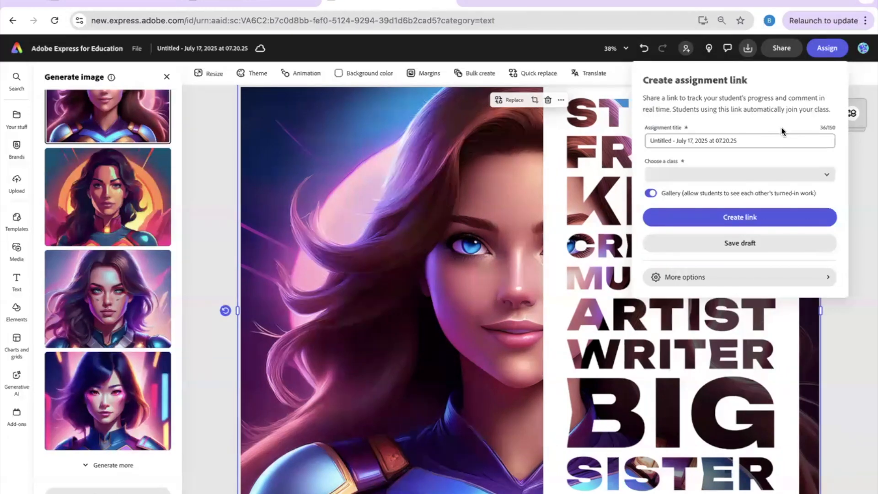
{"action": "left_click", "coordinate": [782, 142]}
{"action": "key", "text": "BackSpace"}
{"action": "key", "text": "BackSpace"}
{"action": "key", "text": "BackSpace"}
{"action": "key", "text": "BackSpace"}
{"action": "key", "text": "BackSpace"}
{"action": "key", "text": "BackSpace"}
{"action": "key", "text": "BackSpace"}
{"action": "key", "text": "BackSpace"}
{"action": "key", "text": "BackSpace"}
{"action": "key", "text": "BackSpace"}
{"action": "key", "text": "BackSpace"}
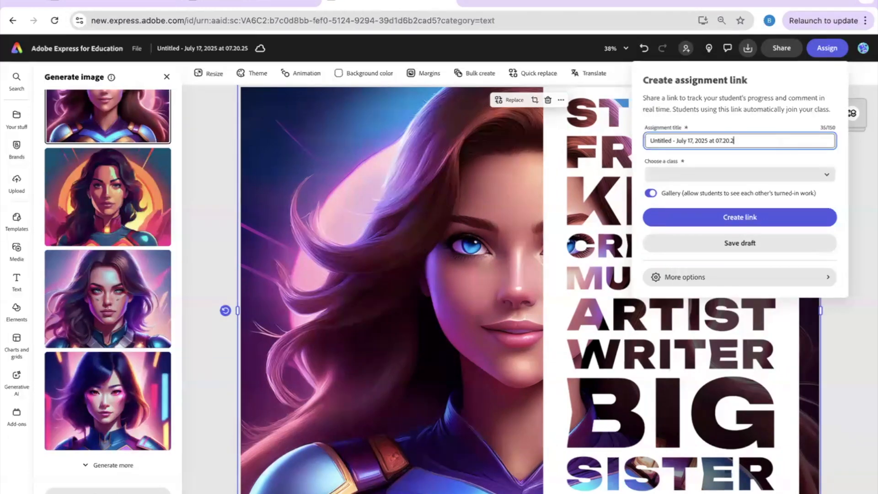
{"action": "key", "text": "BackSpace"}
{"action": "key", "text": "BackSpace"}
{"action": "key", "text": "BackSpace"}
{"action": "key", "text": "BackSpace"}
{"action": "key", "text": "BackSpace"}
{"action": "key", "text": "BackSpace"}
{"action": "key", "text": "BackSpace"}
{"action": "key", "text": "BackSpace"}
{"action": "key", "text": "BackSpace"}
{"action": "key", "text": "BackSpace"}
{"action": "key", "text": "BackSpace"}
{"action": "key", "text": "BackSpace"}
{"action": "key", "text": "BackSpace"}
{"action": "key", "text": "BackSpace"}
{"action": "key", "text": "BackSpace"}
{"action": "key", "text": "BackSpace"}
{"action": "key", "text": "BackSpace"}
{"action": "key", "text": "BackSpace"}
{"action": "key", "text": "BackSpace"}
{"action": "key", "text": "BackSpace"}
{"action": "key", "text": "BackSpace"}
{"action": "key", "text": "BackSpace"}
{"action": "type", "text": "Super"}
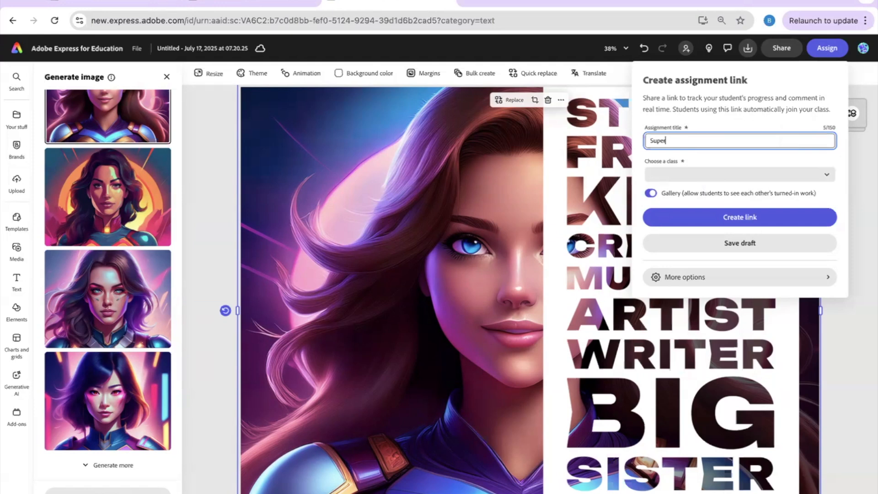
{"action": "type", "text": "hero project"}
Assign the project to the Grade 10 demo class, create the assignment link and dismiss the sharing options.
{"action": "left_click", "coordinate": [723, 172]}
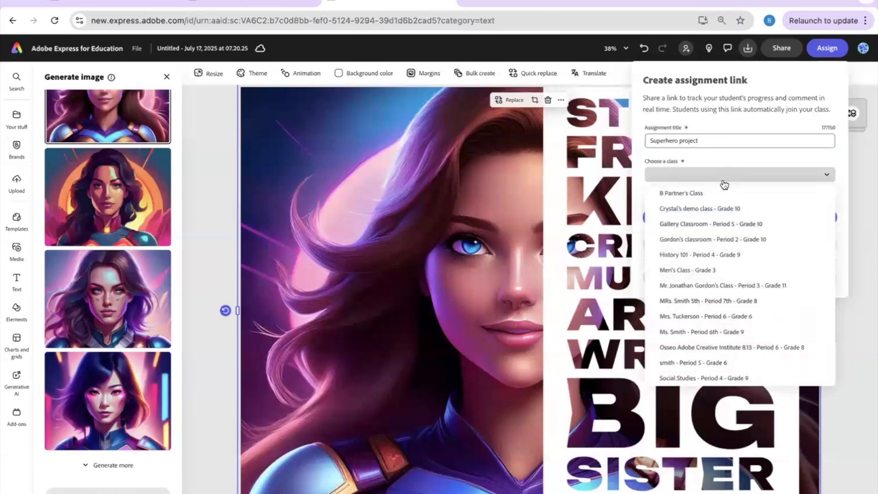
{"action": "left_click", "coordinate": [724, 209]}
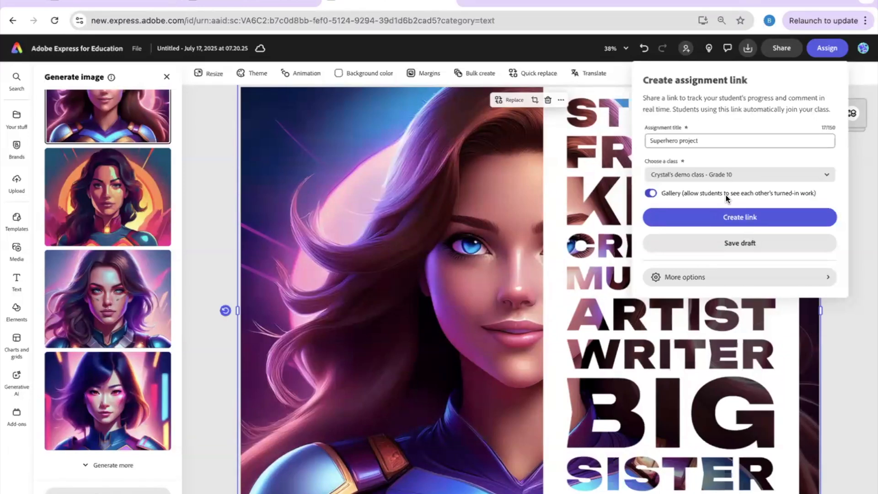
{"action": "left_click", "coordinate": [713, 216]}
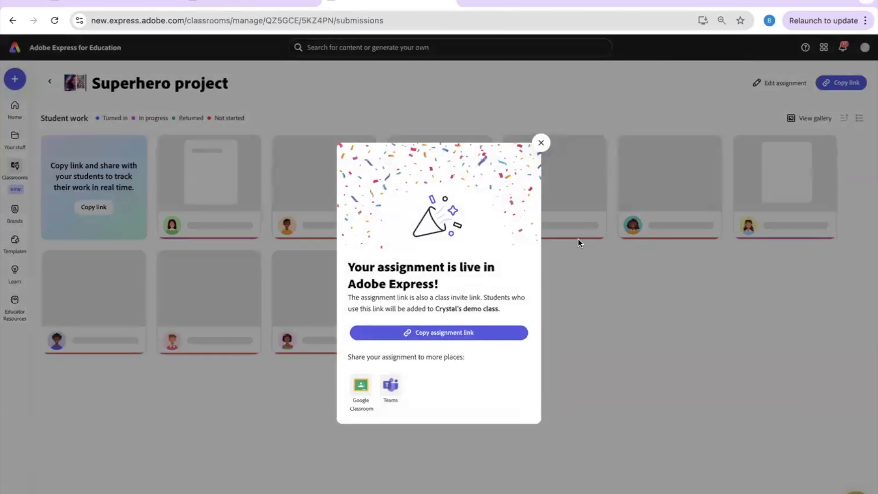
{"action": "left_click", "coordinate": [541, 144]}
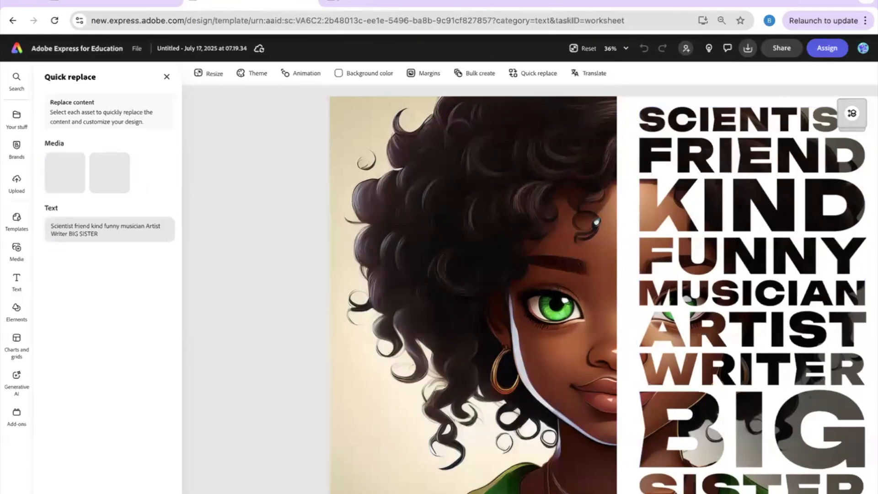
{"action": "left_click", "coordinate": [325, 3]}
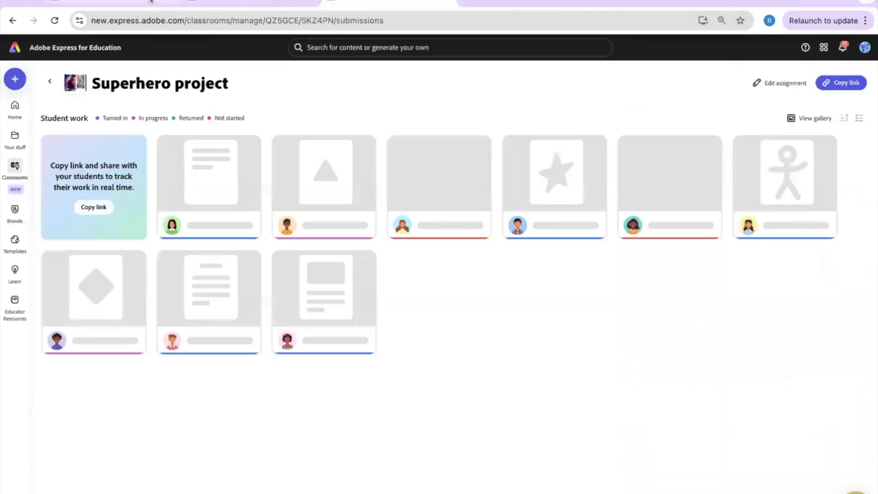
{"action": "left_click", "coordinate": [150, 2]}
{"action": "left_click", "coordinate": [256, 4]}
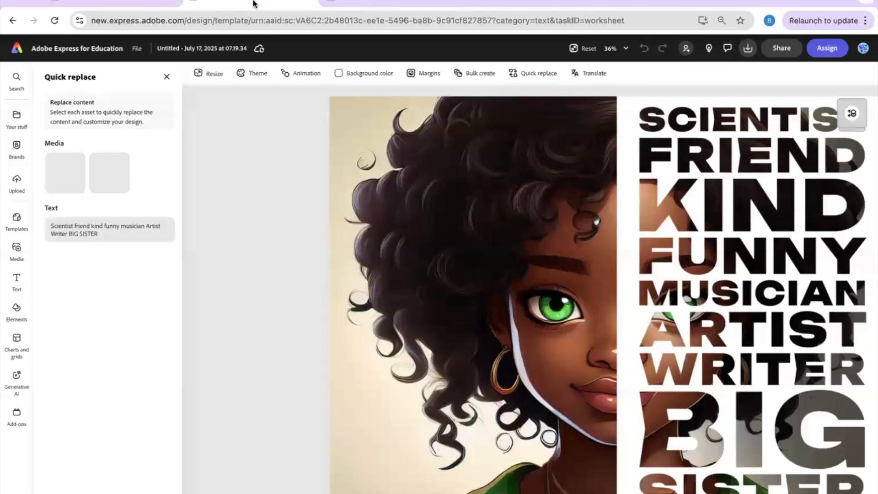
{"action": "left_click", "coordinate": [389, 2]}
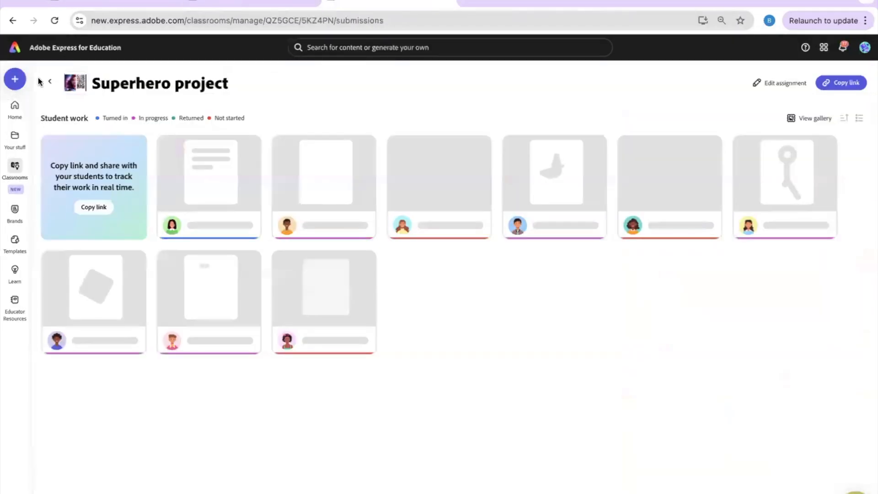
Leave the assignment and the poster and open the Classrooms overview from the home page.
{"action": "left_click", "coordinate": [12, 21]}
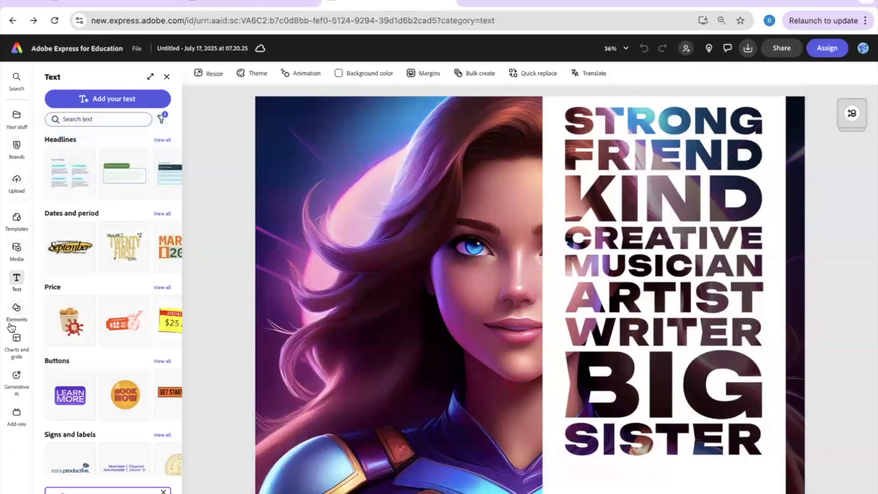
{"action": "left_click", "coordinate": [16, 48]}
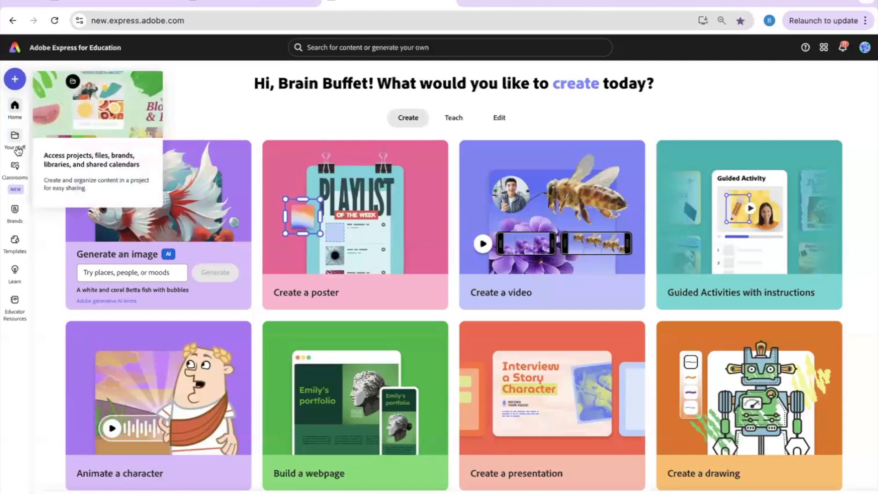
{"action": "left_click", "coordinate": [16, 172]}
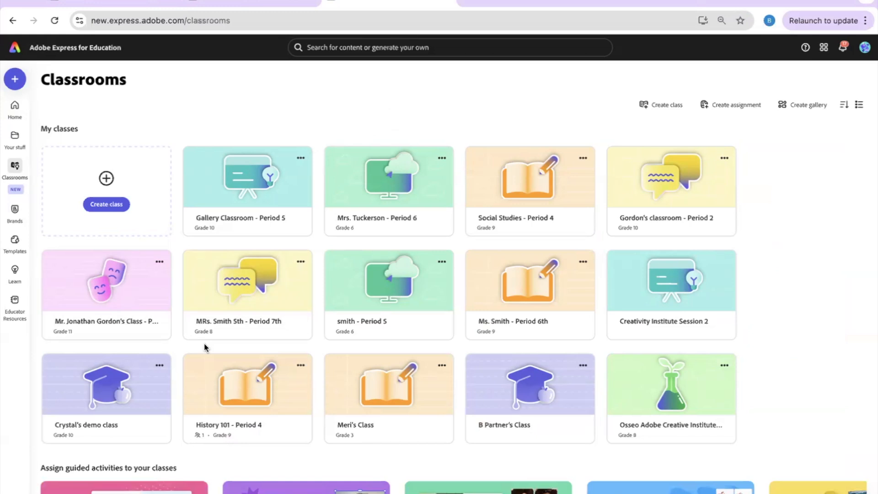
Create a class named after the teacher, with a subject, grade 6 and period 3, and save it.
{"action": "left_click", "coordinate": [110, 206]}
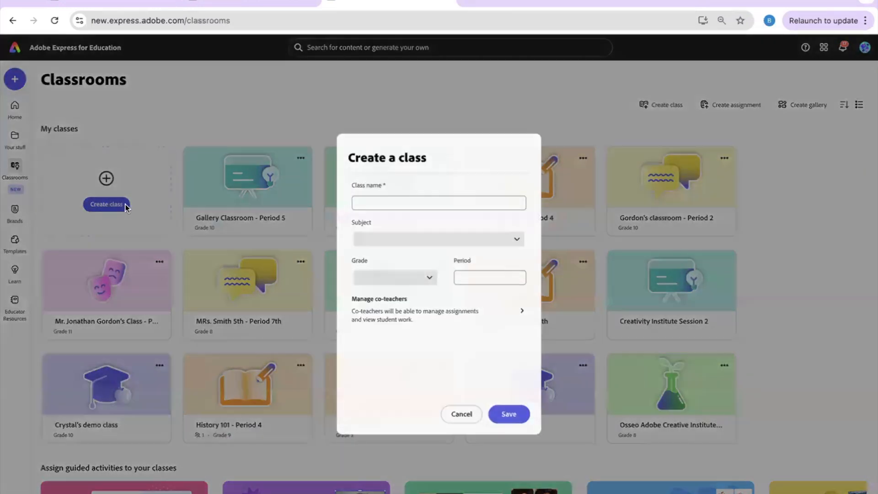
{"action": "left_click", "coordinate": [437, 206]}
{"action": "type", "text": "Mrs. Smith"}
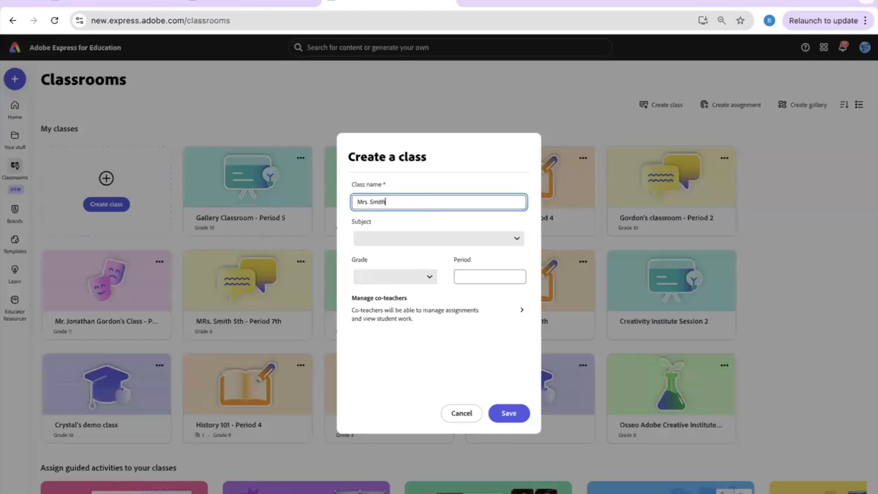
{"action": "left_click", "coordinate": [462, 276]}
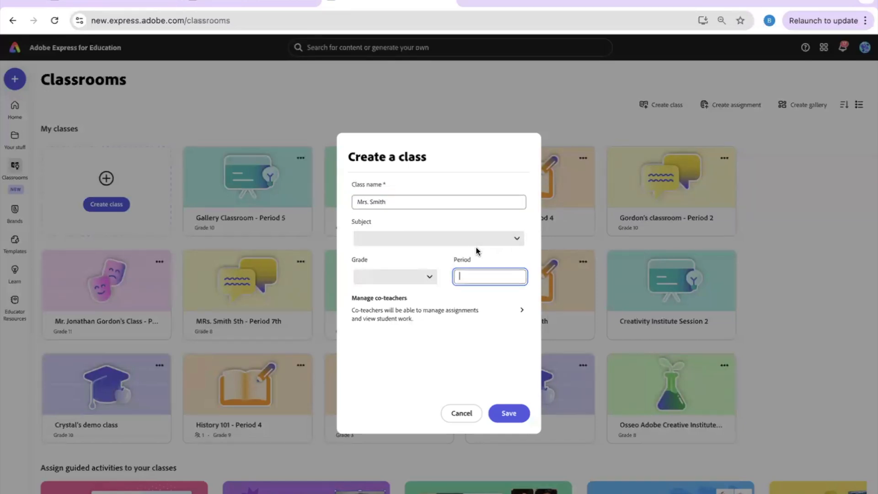
{"action": "left_click", "coordinate": [475, 237]}
{"action": "left_click", "coordinate": [416, 124]}
{"action": "left_click", "coordinate": [370, 275]}
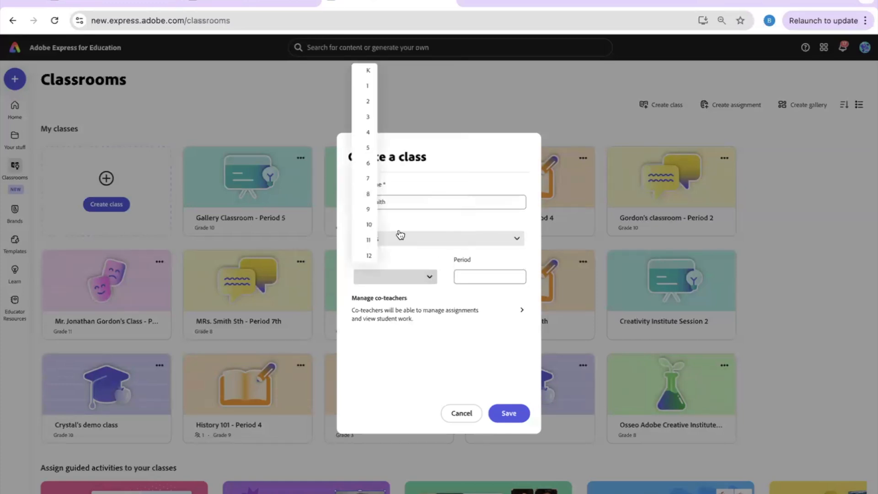
{"action": "left_click", "coordinate": [363, 168]}
{"action": "left_click", "coordinate": [504, 413]}
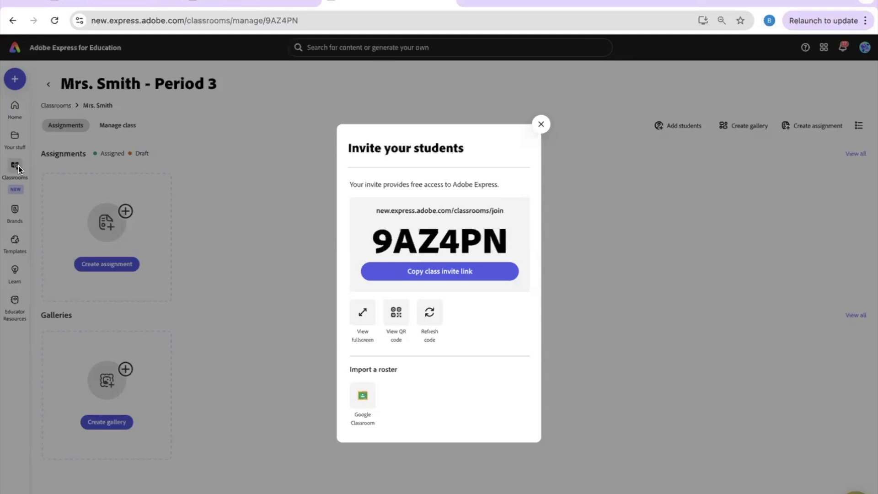
Copy the class invite link, look at the Google Classroom roster import, and close the student invitation.
{"action": "left_click", "coordinate": [447, 271]}
{"action": "left_click", "coordinate": [365, 398]}
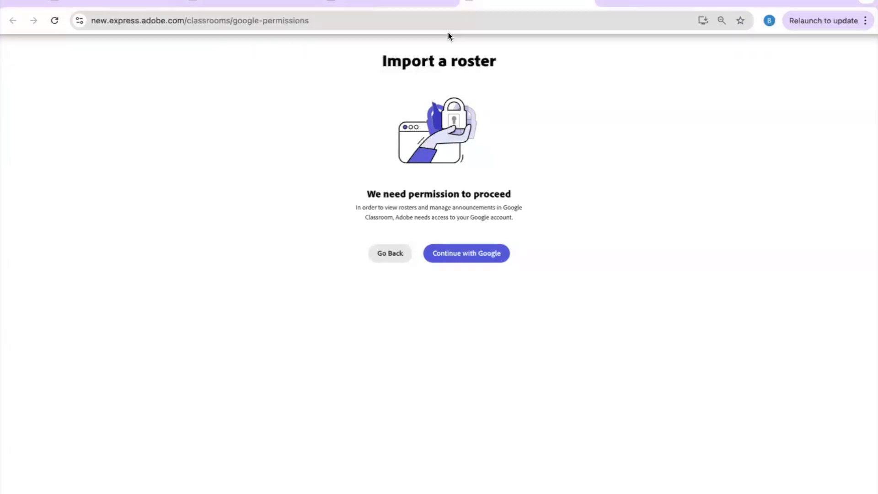
{"action": "left_click", "coordinate": [340, 4]}
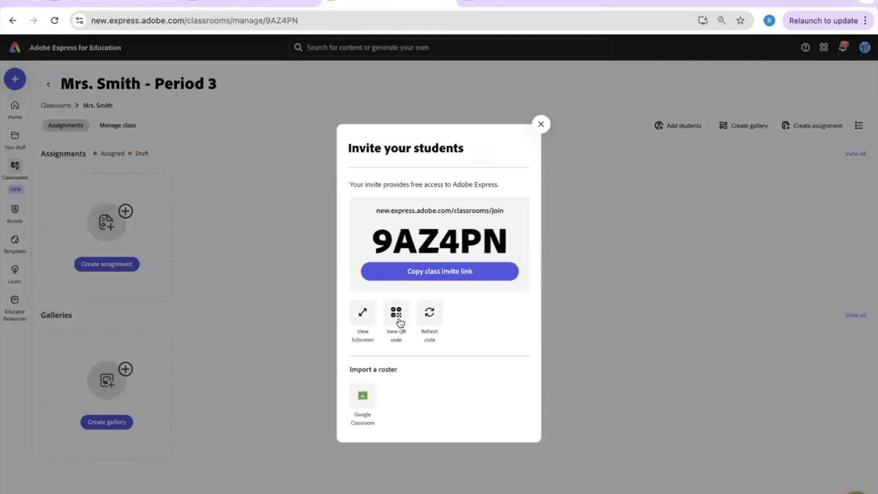
{"action": "left_click", "coordinate": [540, 124]}
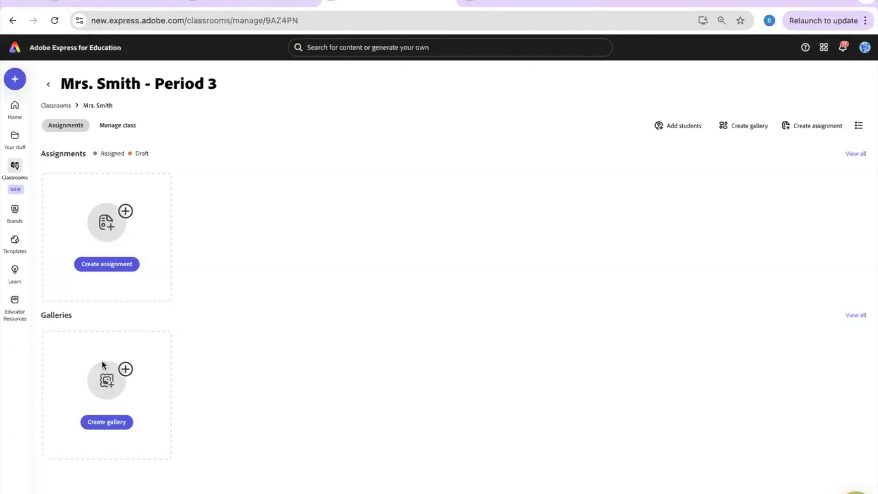
Open the Superhero project assignment in the Grade 10 demo class to view the student work.
{"action": "left_click", "coordinate": [12, 166]}
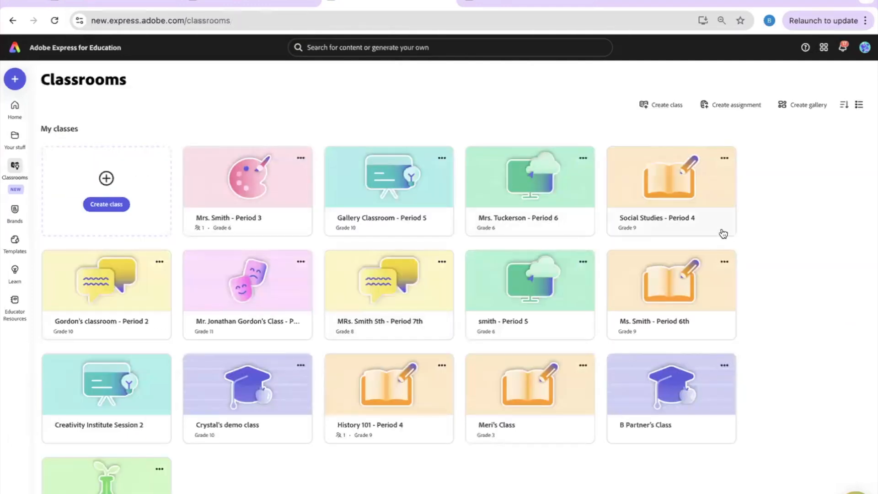
{"action": "left_click", "coordinate": [405, 296]}
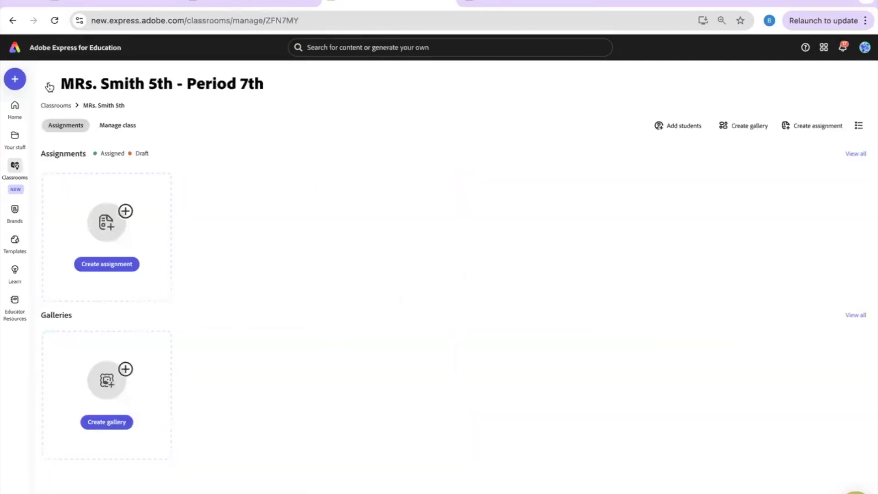
{"action": "left_click", "coordinate": [49, 87]}
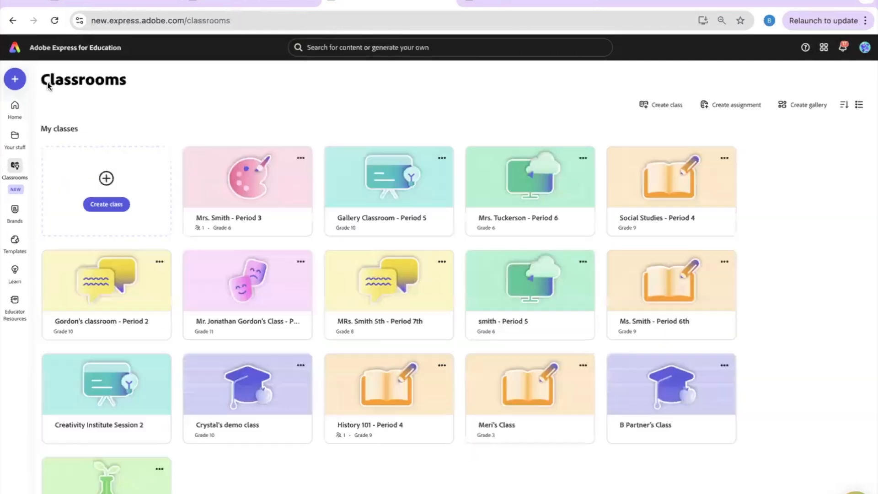
{"action": "left_click", "coordinate": [229, 388]}
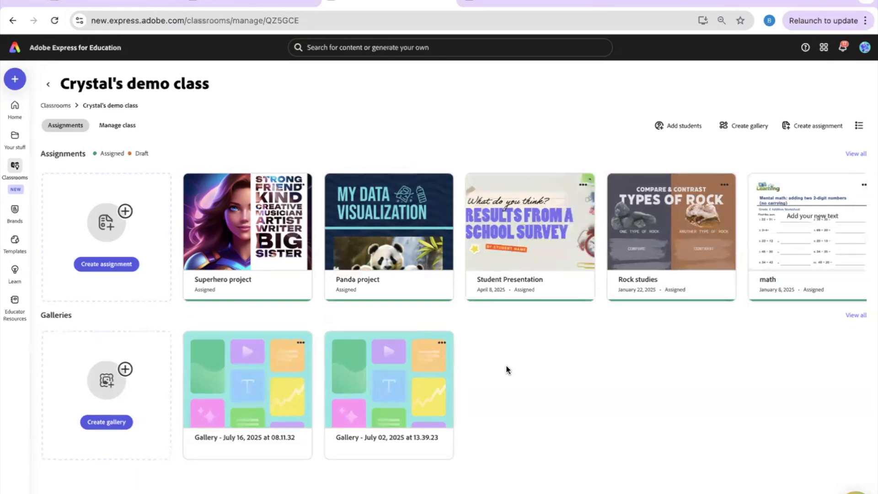
{"action": "left_click", "coordinate": [265, 227]}
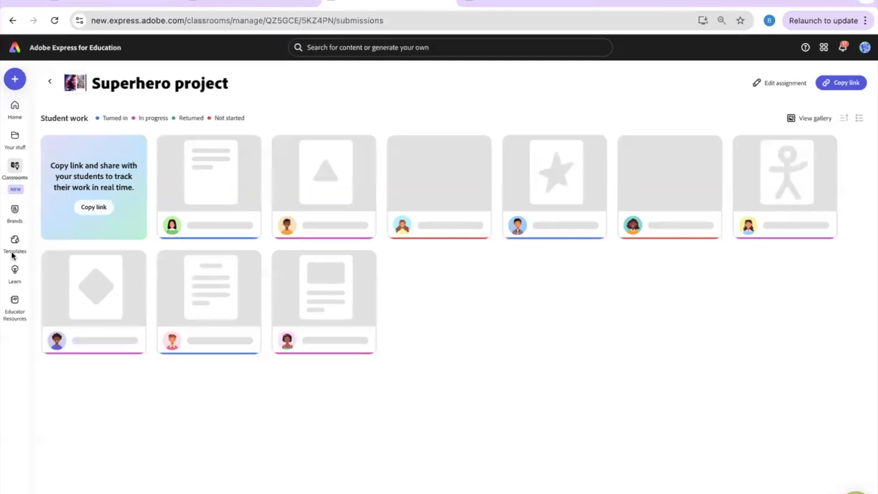
Open the curated classroom activities for Science from the home page's teaching options and browse the middle school resources.
{"action": "left_click", "coordinate": [18, 111]}
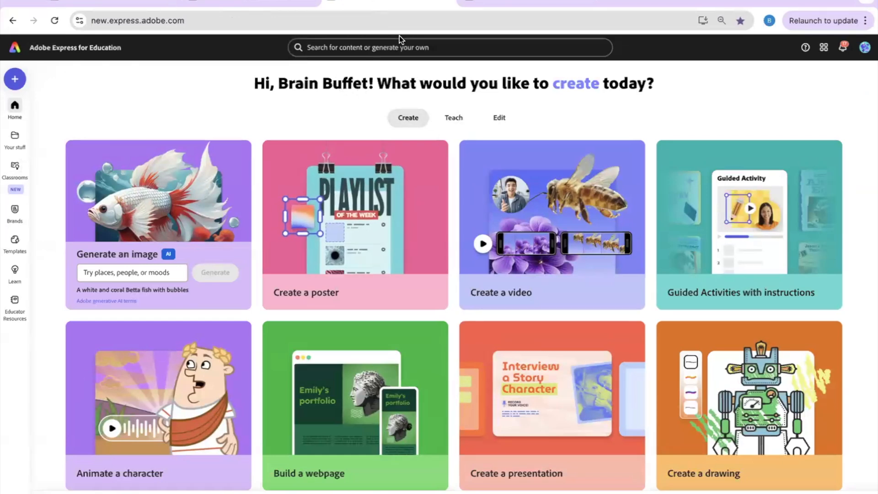
{"action": "left_click", "coordinate": [450, 116]}
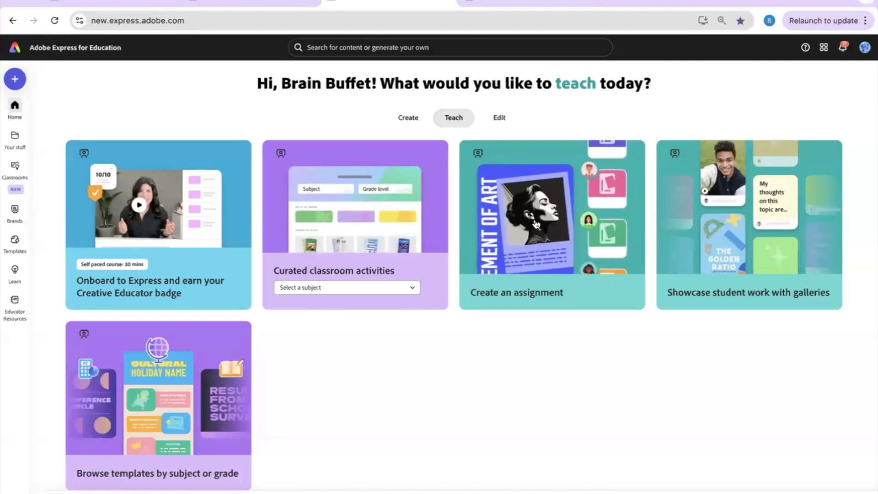
{"action": "left_click", "coordinate": [348, 287]}
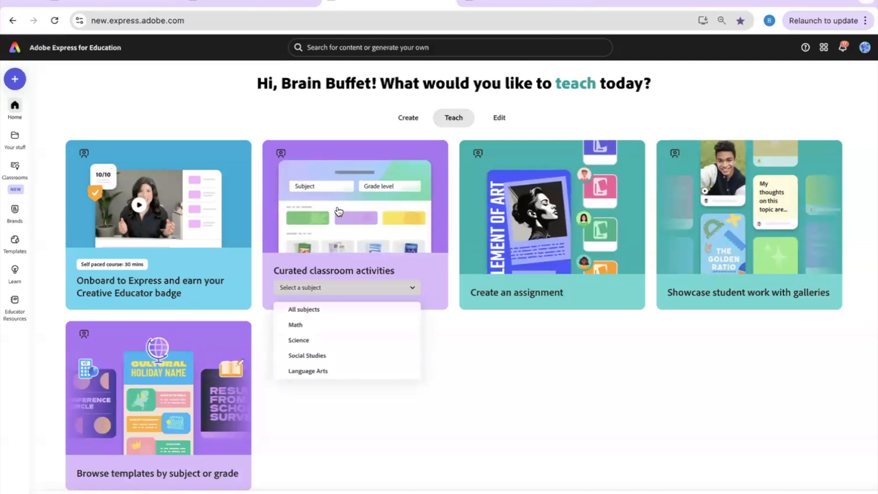
{"action": "left_click", "coordinate": [339, 341]}
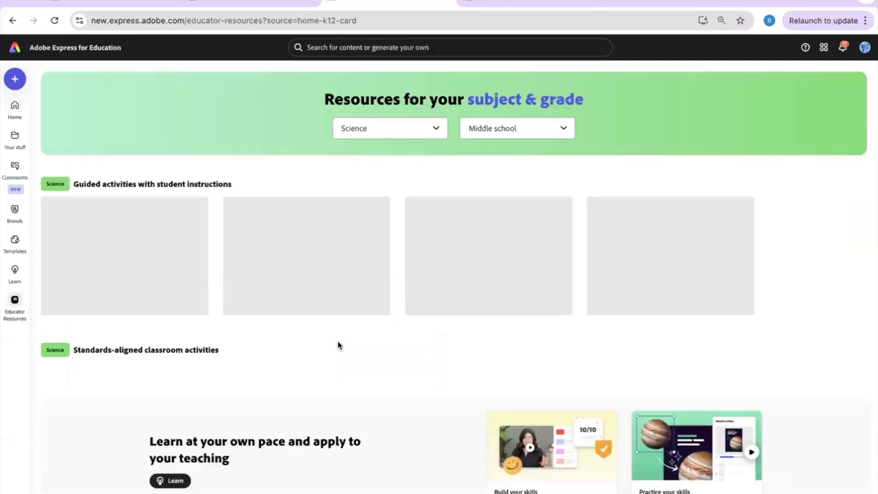
{"action": "scroll", "coordinate": [472, 316], "scroll_direction": "down", "scroll_amount": 7}
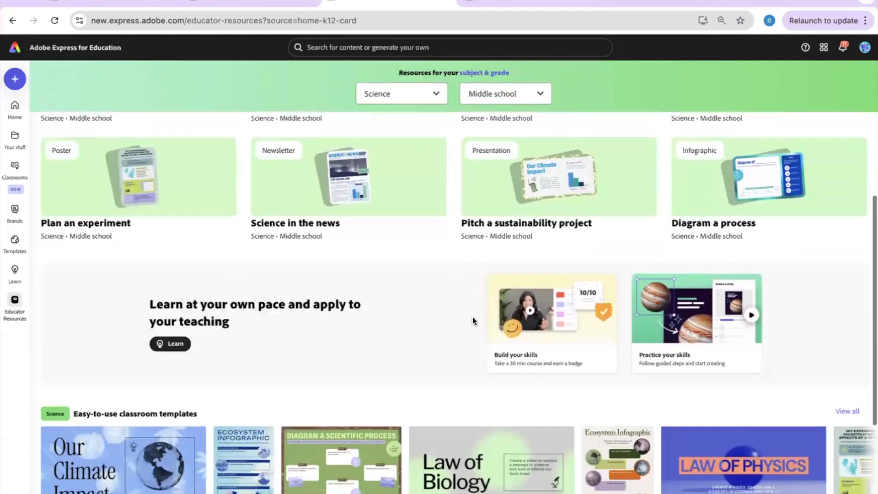
Open the "Empower student voice with responsible generative AI" tutorial from the getting-started tips and briefly play its video.
{"action": "scroll", "coordinate": [473, 316], "scroll_direction": "down", "scroll_amount": 5}
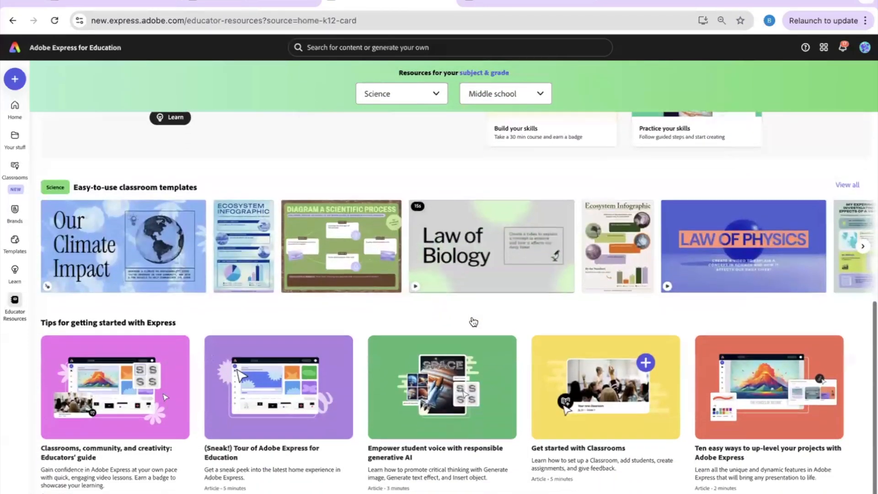
{"action": "left_click", "coordinate": [442, 379]}
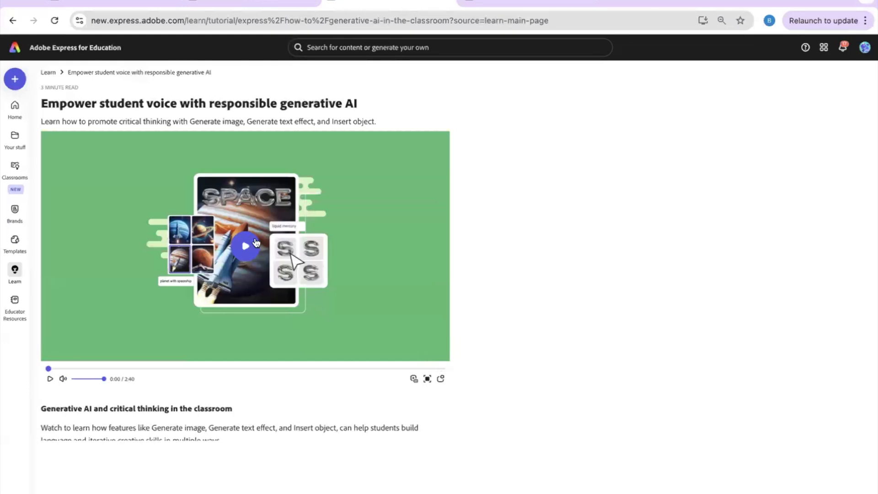
{"action": "left_click", "coordinate": [309, 305]}
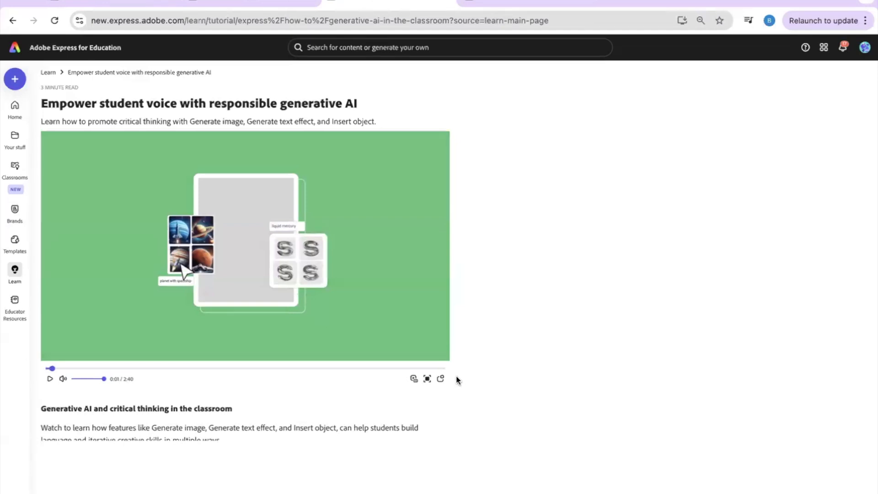
Return to the home page and search all content for "math".
{"action": "left_click", "coordinate": [15, 112]}
{"action": "scroll", "coordinate": [561, 272], "scroll_direction": "down", "scroll_amount": 2}
{"action": "scroll", "coordinate": [558, 271], "scroll_direction": "up", "scroll_amount": 2}
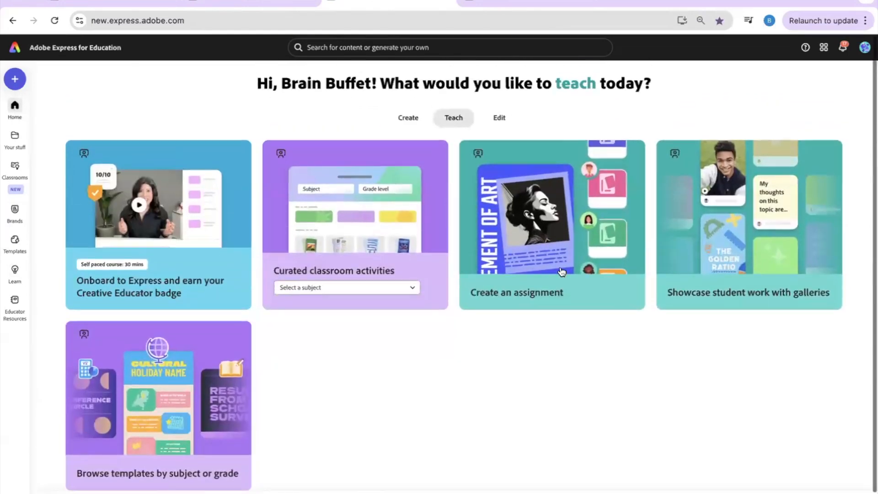
{"action": "left_click", "coordinate": [397, 48]}
{"action": "type", "text": "math"}
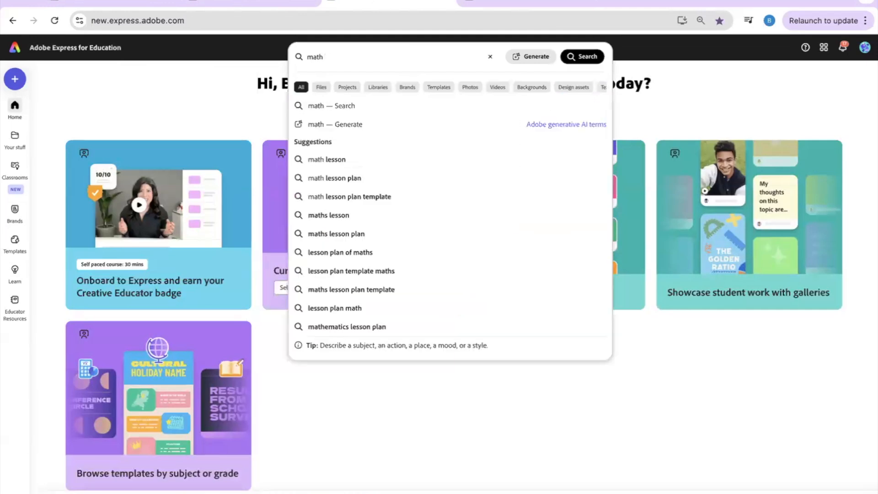
{"action": "key", "text": "Return"}
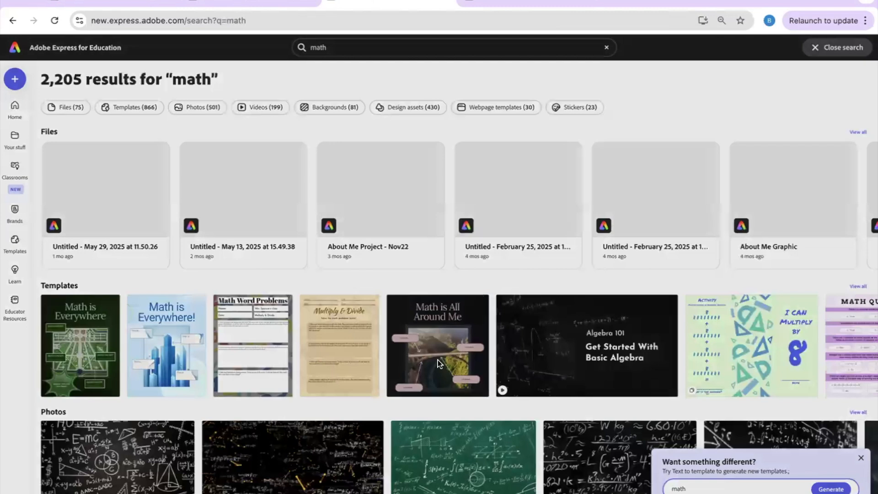
Open the "Math is All Around Me" template for editing and bring up its assignment link settings.
{"action": "left_click", "coordinate": [438, 359]}
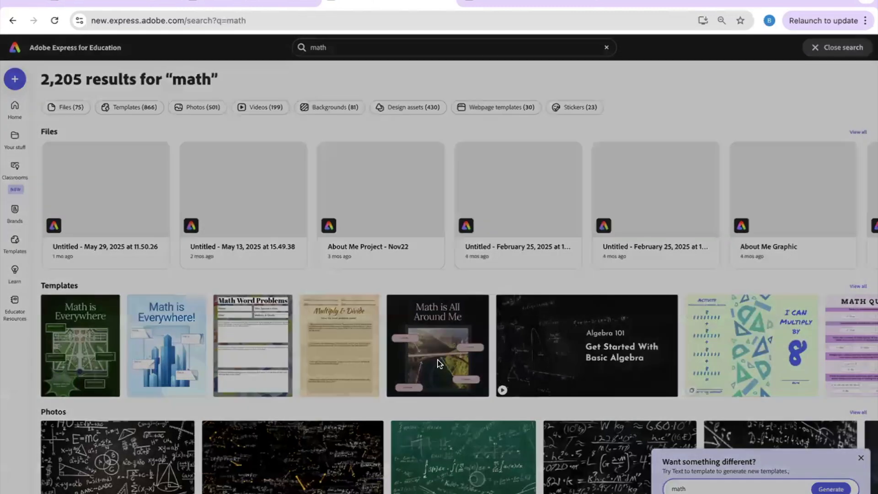
{"action": "left_click", "coordinate": [618, 219]}
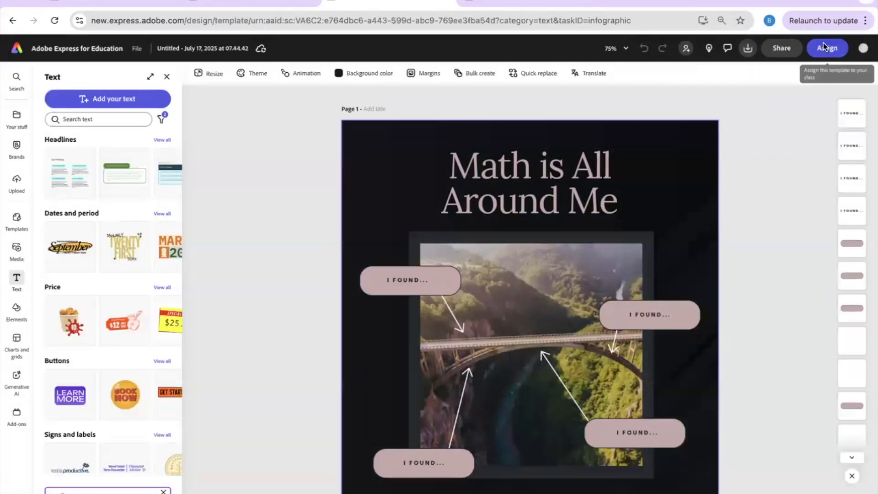
{"action": "left_click", "coordinate": [823, 47]}
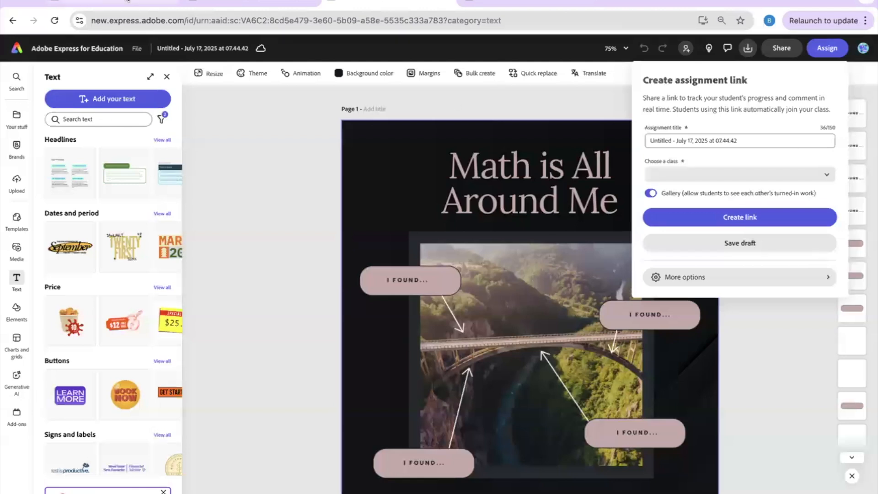
Switch to the JCPS 7.17 webpage project, answer the inactivity prompt as done, and present the webpage full screen.
{"action": "left_click", "coordinate": [128, 2]}
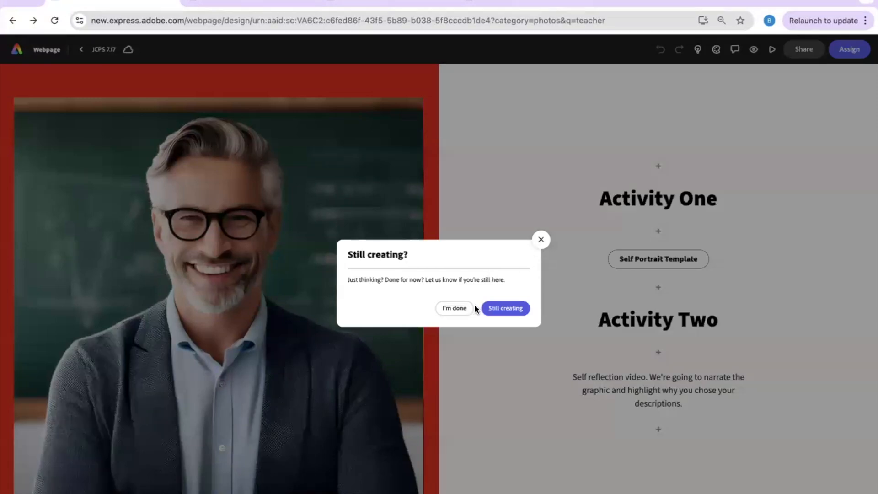
{"action": "left_click", "coordinate": [453, 308]}
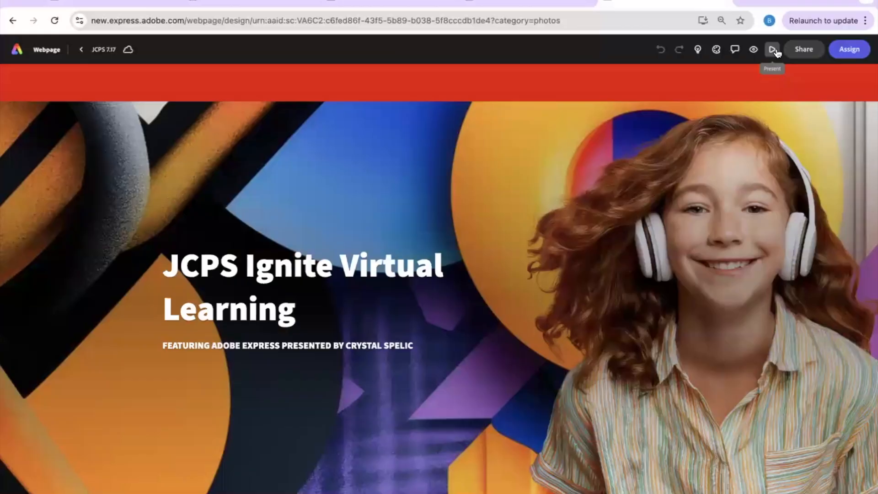
{"action": "left_click", "coordinate": [774, 50]}
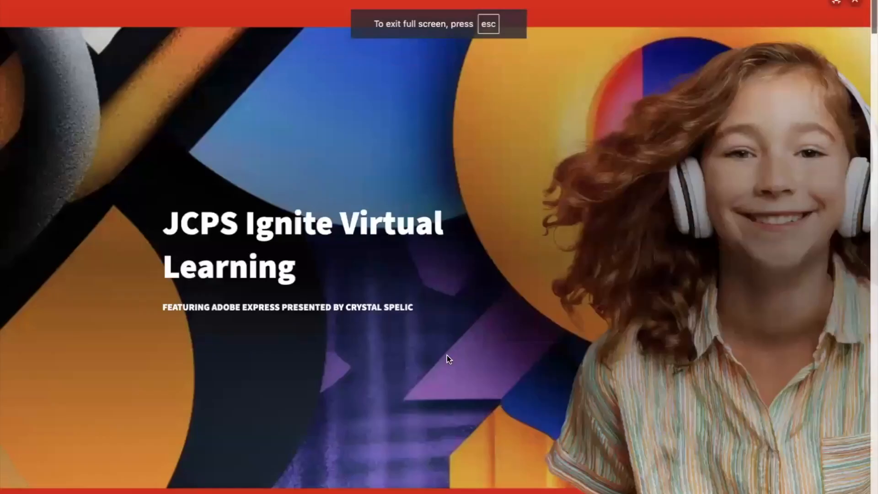
Open the Feedback Survey linked below the Adobe Express Classrooms section of the presented webpage.
{"action": "scroll", "coordinate": [448, 359], "scroll_direction": "down", "scroll_amount": 5}
{"action": "scroll", "coordinate": [447, 359], "scroll_direction": "down", "scroll_amount": 10}
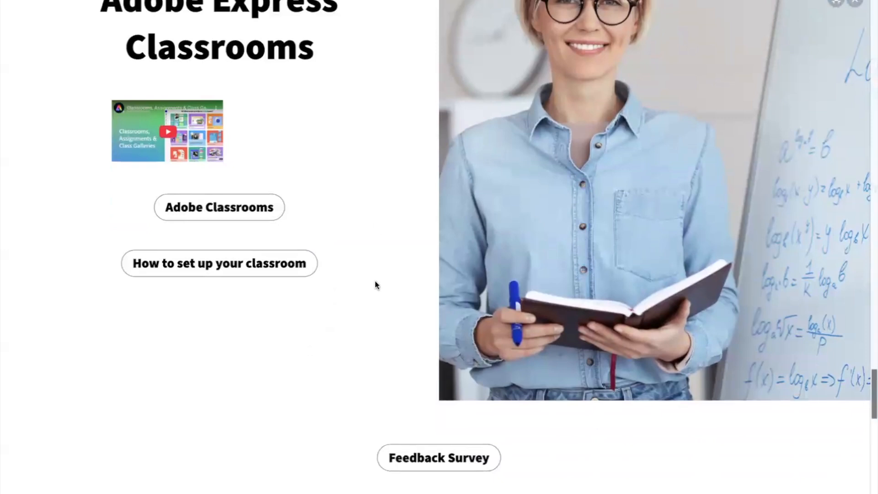
{"action": "left_click", "coordinate": [476, 465]}
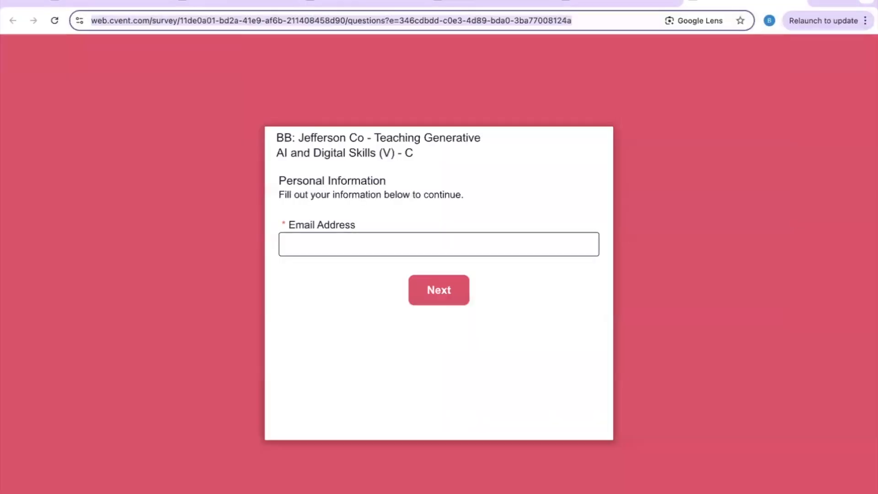